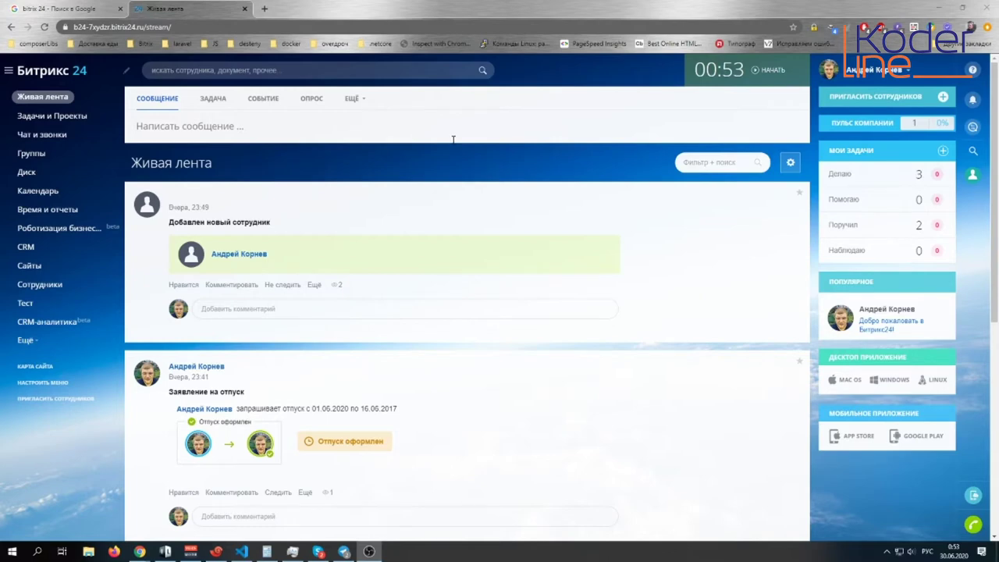
Open the Живая лента feed and look through its posts down to the welcome message
scroll(452, 160, down, 1)
scroll(452, 165, up, 1)
click(43, 98)
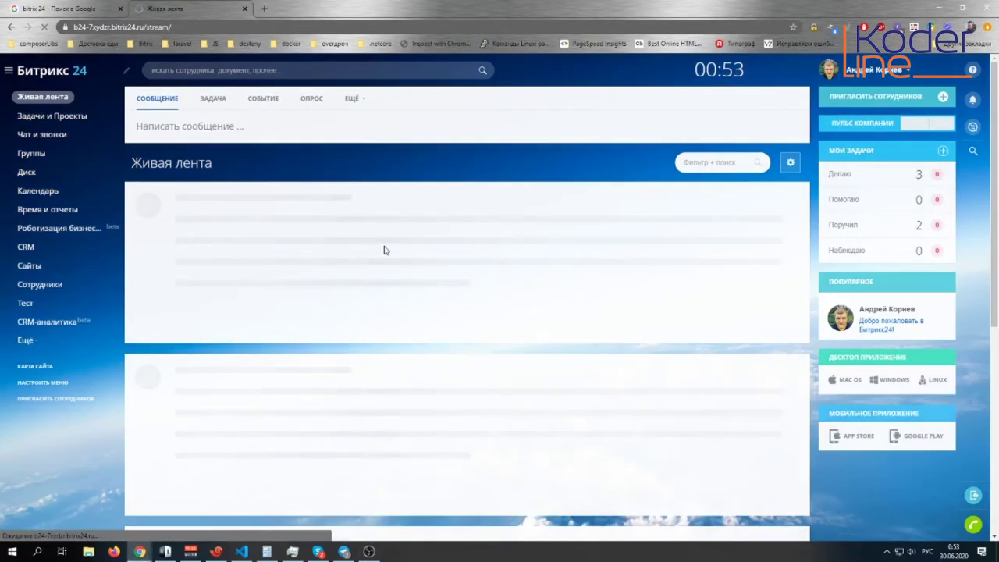
scroll(383, 250, down, 5)
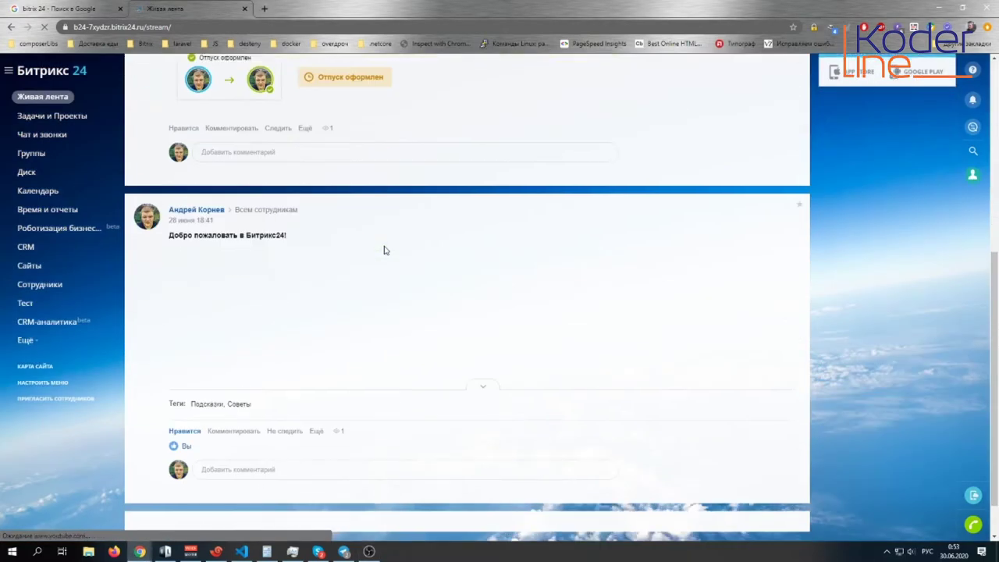
scroll(383, 250, up, 5)
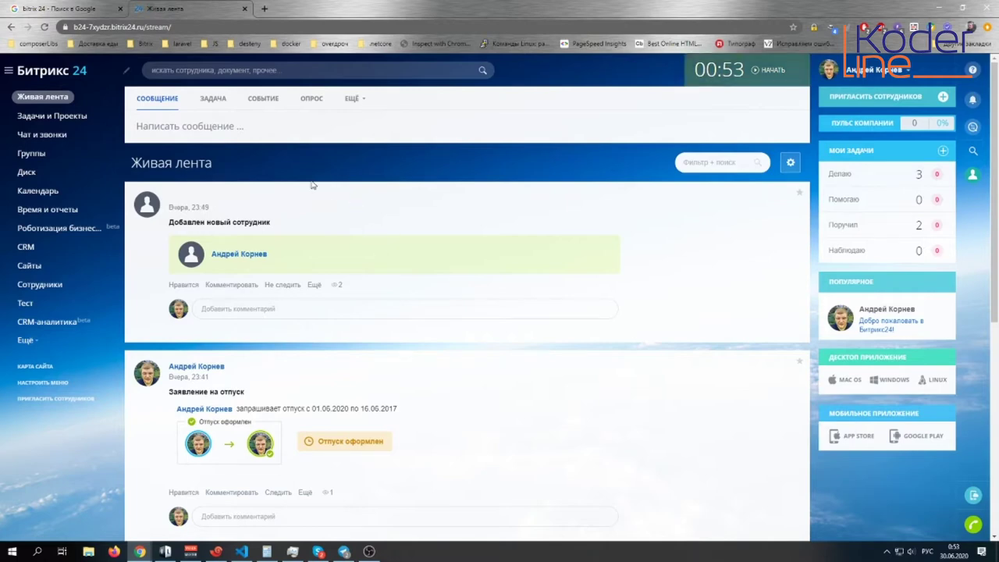
scroll(310, 195, down, 5)
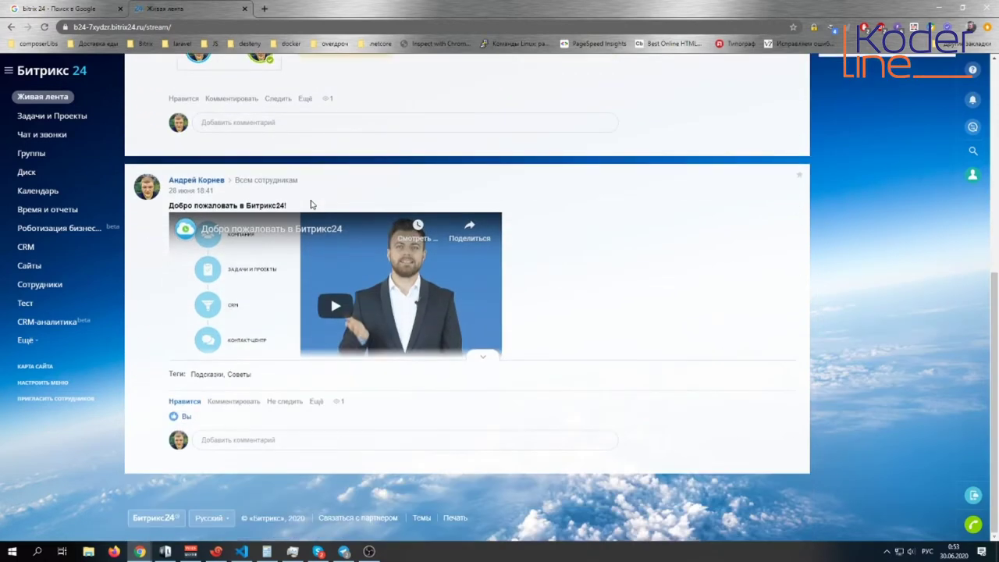
scroll(283, 225, up, 5)
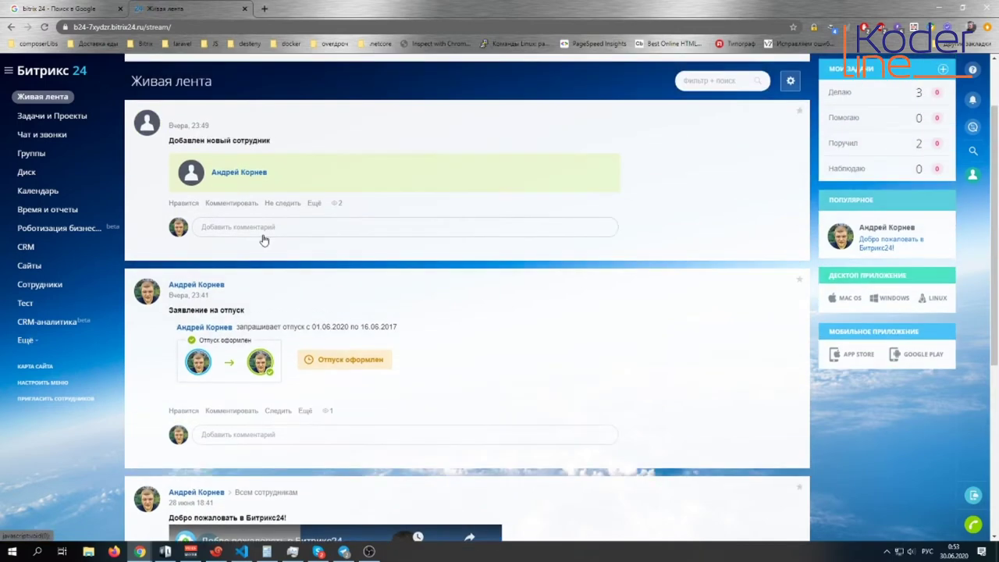
scroll(452, 371, up, 1)
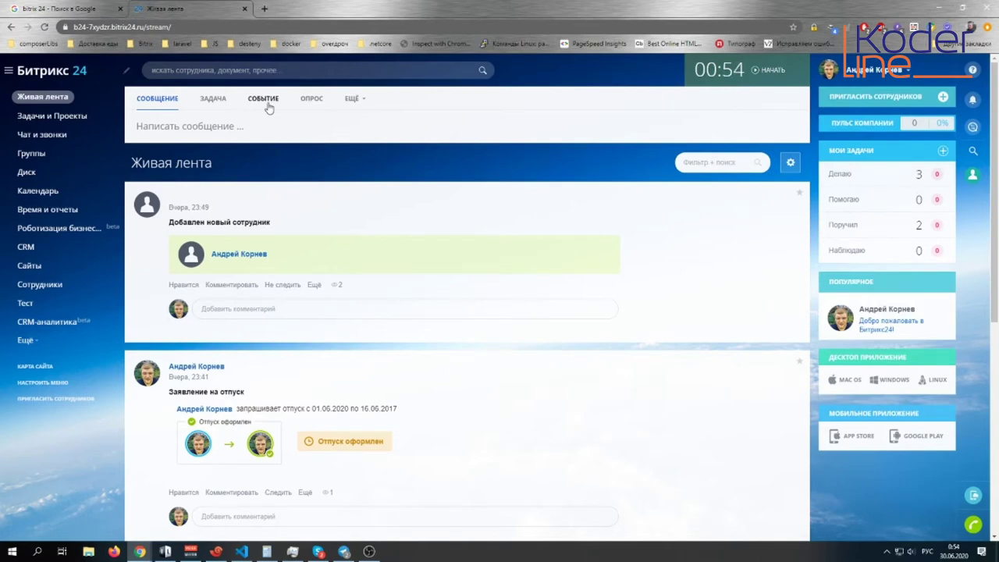
View the feed's new event and poll forms, closing the event unsaved, and check the additional post types such as Процессы
click(264, 99)
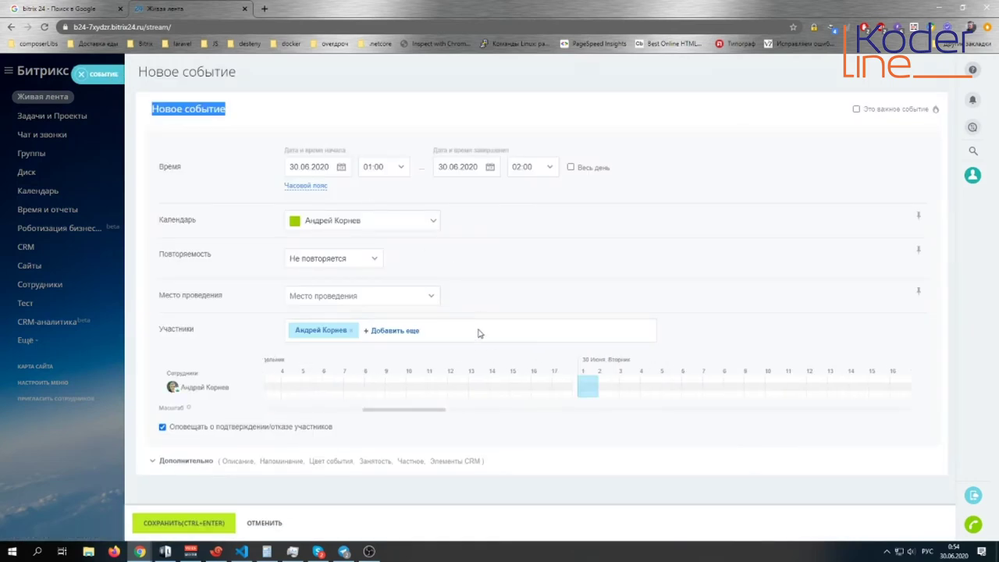
click(102, 74)
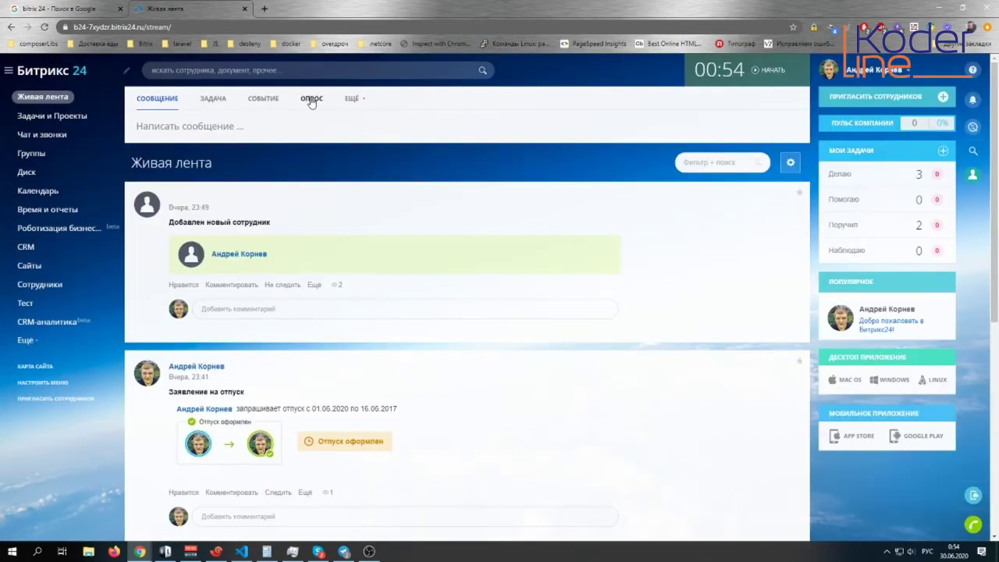
click(311, 99)
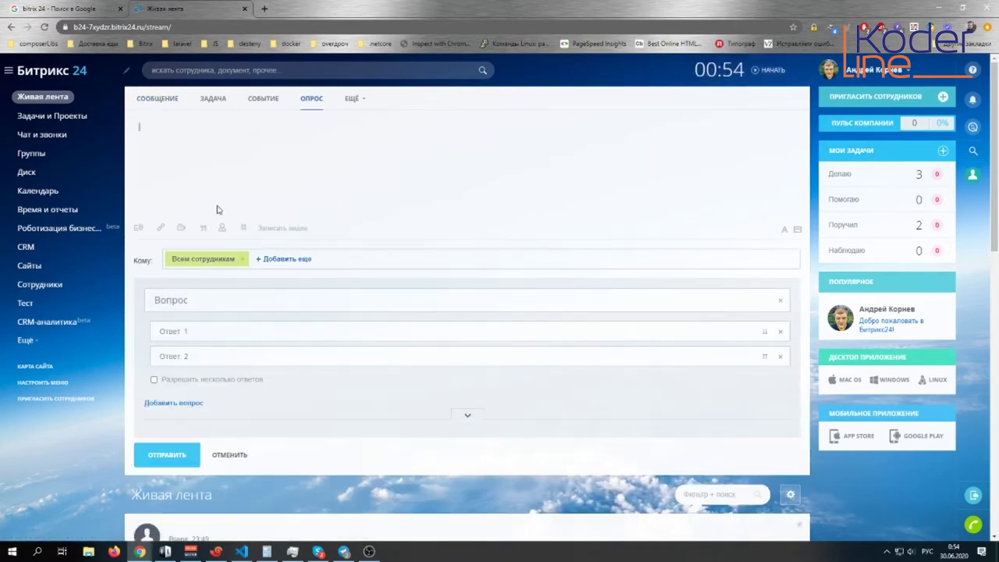
click(356, 100)
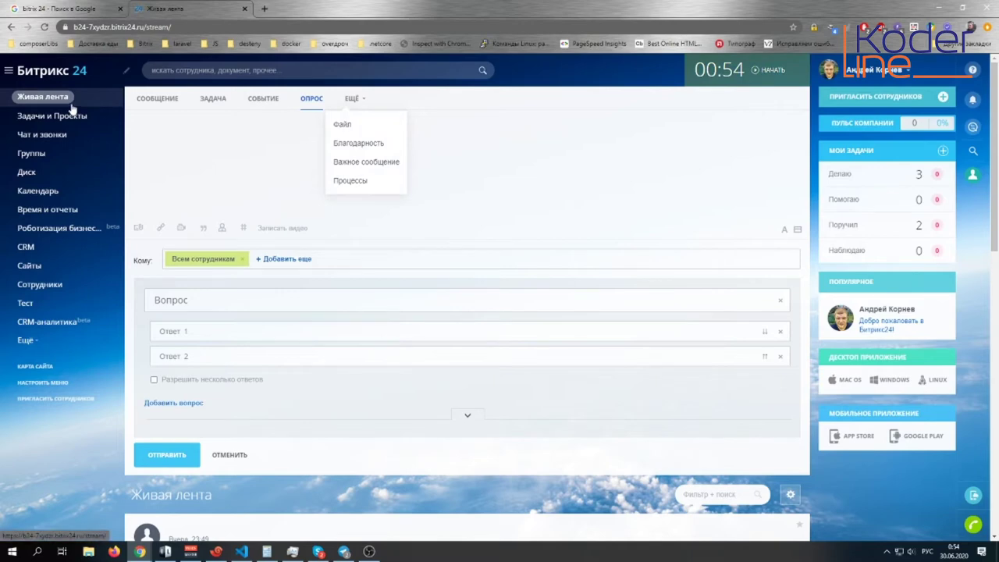
click(350, 181)
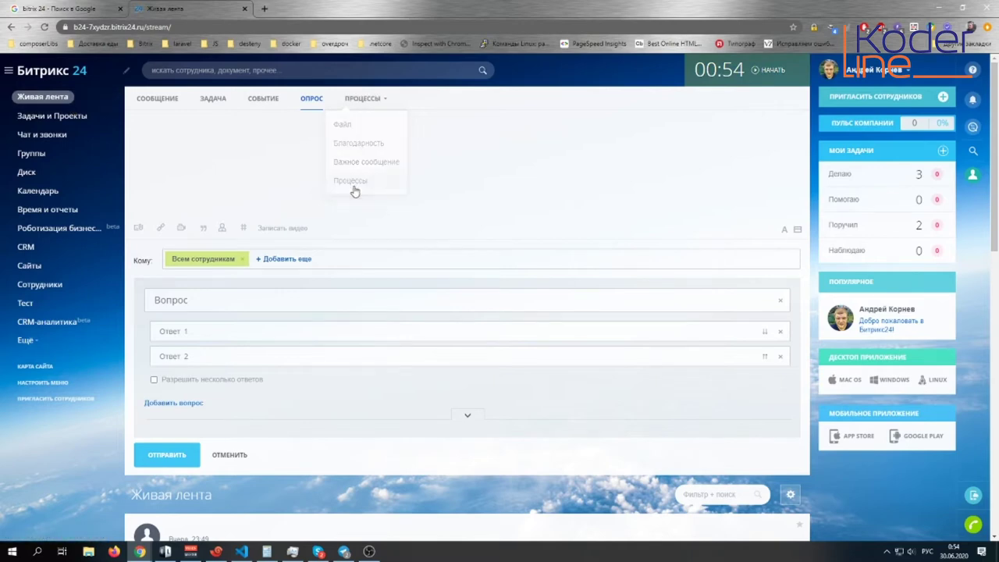
From Задачи и Проекты, open the most recent «Скачать приложение Битрикс24» task and mark it as completed
click(94, 117)
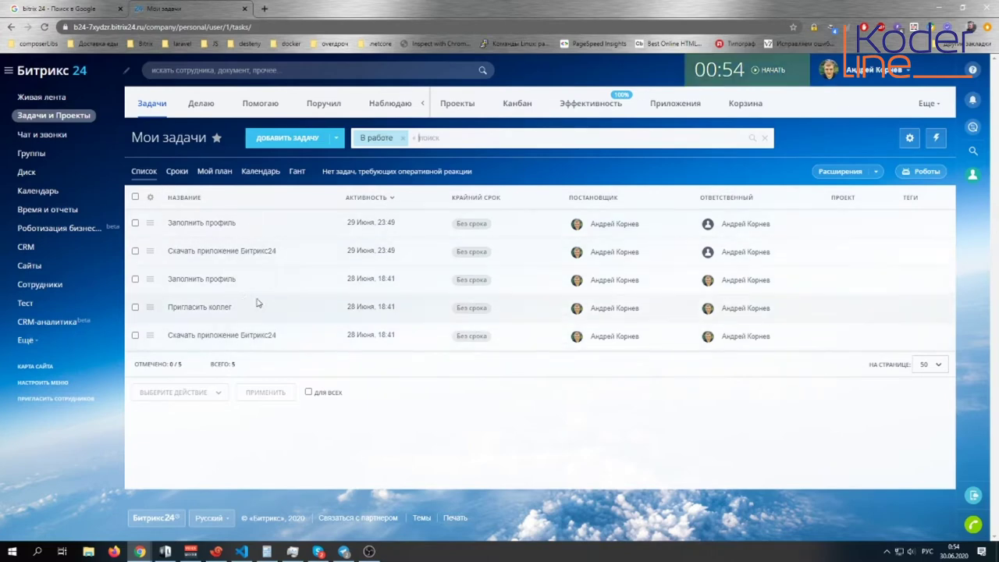
click(202, 252)
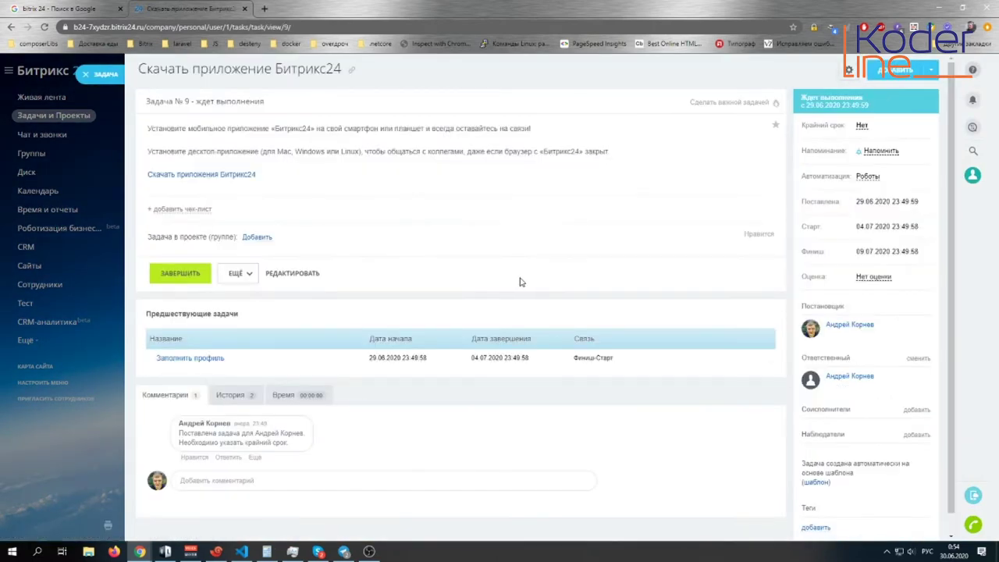
scroll(522, 286, down, 1)
scroll(500, 357, up, 1)
scroll(705, 342, down, 1)
scroll(374, 333, up, 1)
click(180, 273)
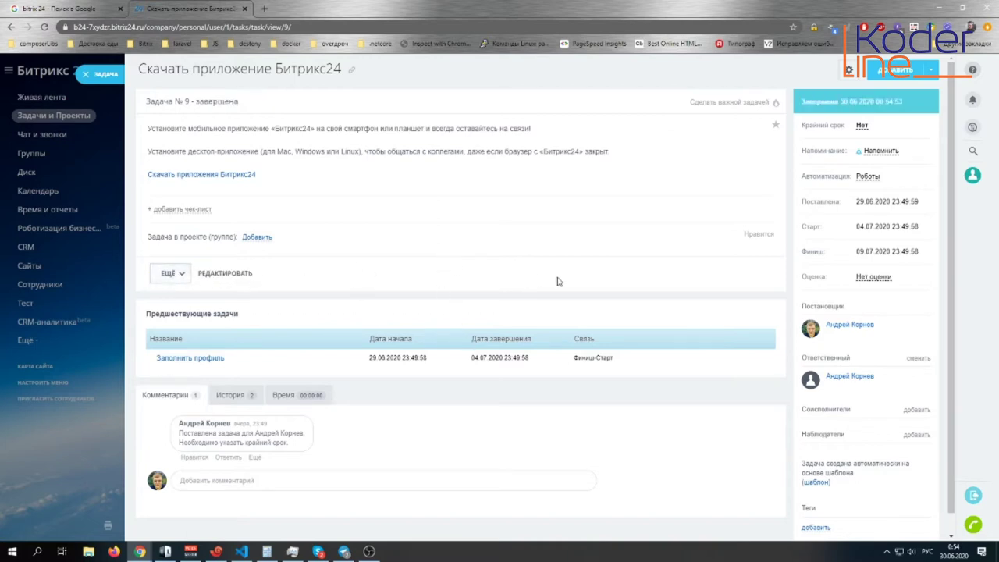
Review the task's time log, change history and additional actions without applying any of them
click(324, 396)
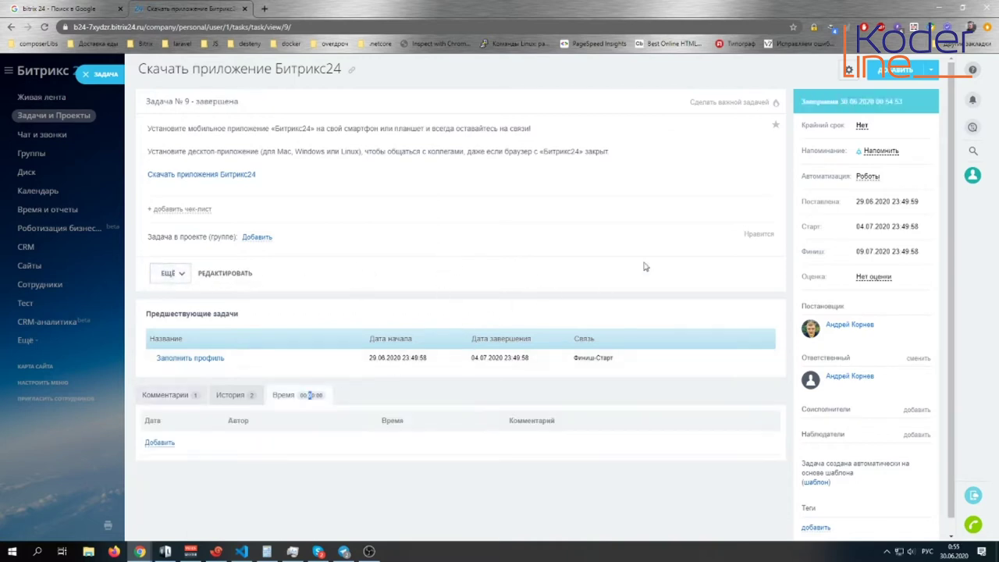
click(232, 394)
click(321, 394)
click(233, 394)
click(174, 278)
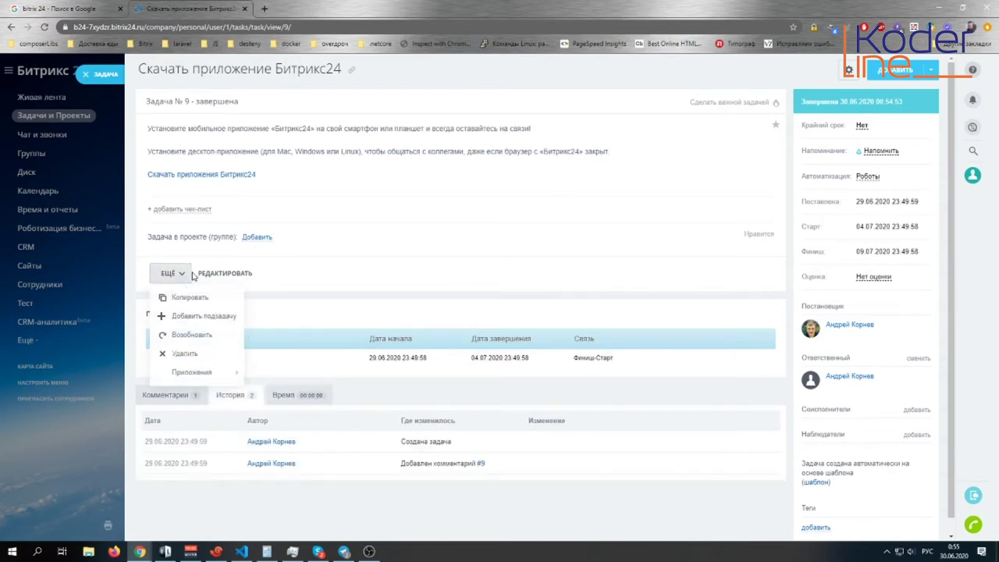
click(363, 277)
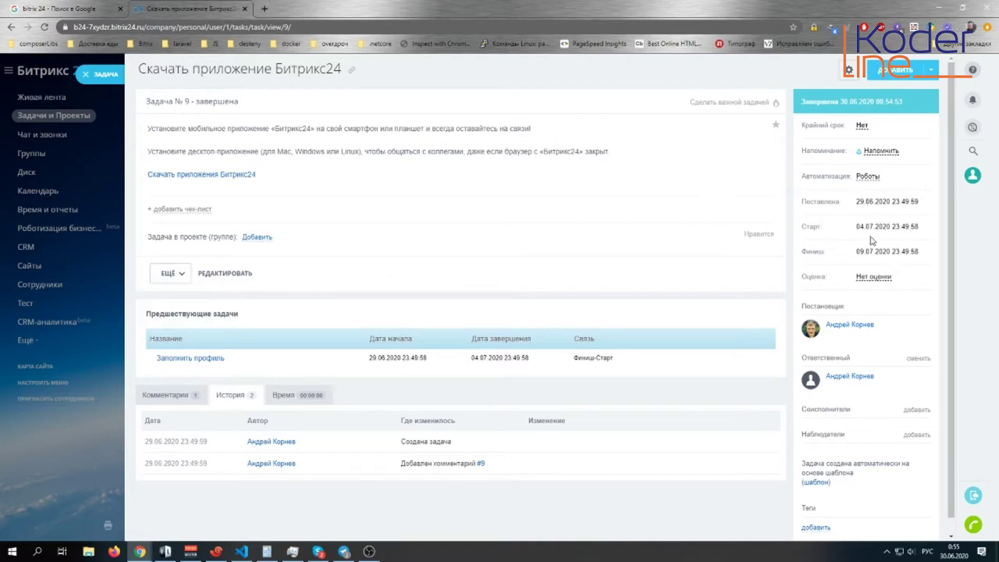
Examine the task's finish date, participants and other details, and return to the task list
drag(854, 256, 917, 259)
click(921, 274)
scroll(919, 289, down, 1)
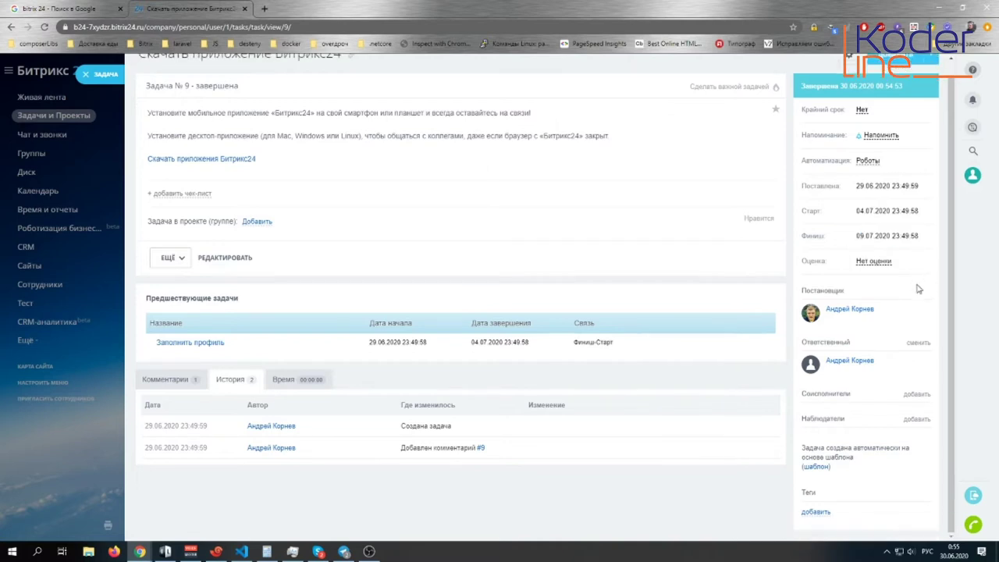
scroll(580, 296, up, 1)
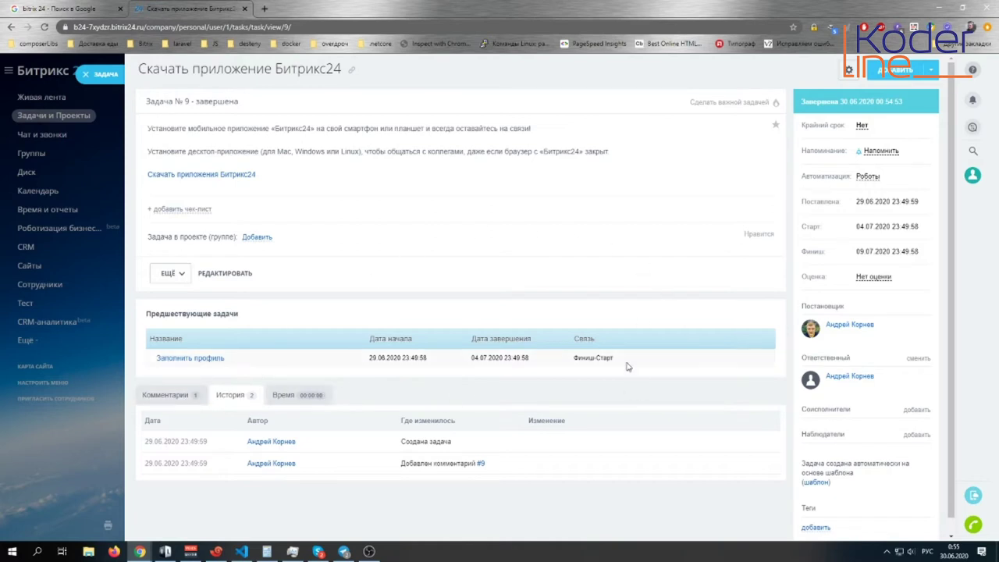
scroll(854, 285, down, 1)
scroll(783, 427, up, 1)
click(102, 78)
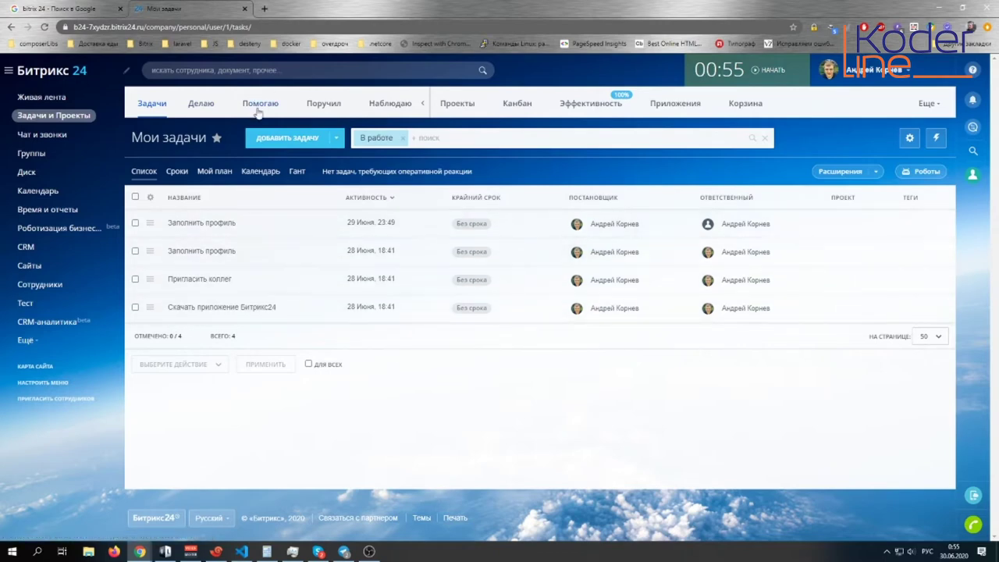
View the tasks filtered by each role in turn: Делаю, Помогаю, Поручил and Наблюдаю
click(207, 107)
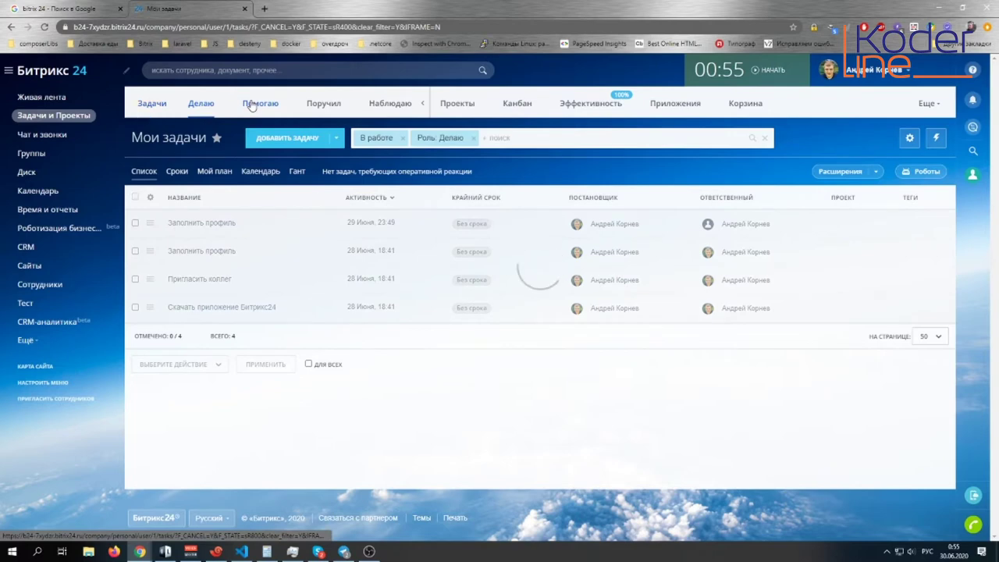
click(251, 107)
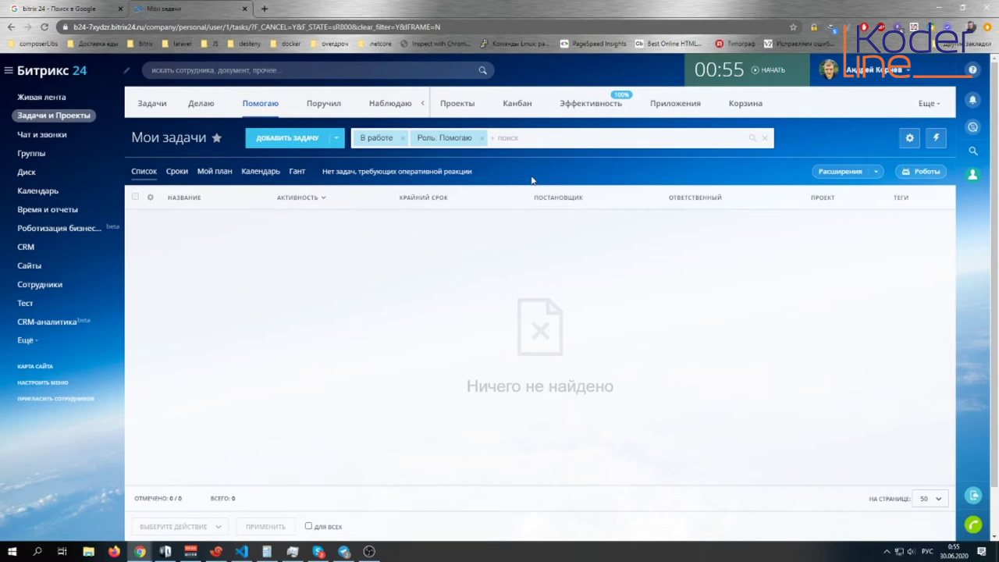
click(325, 106)
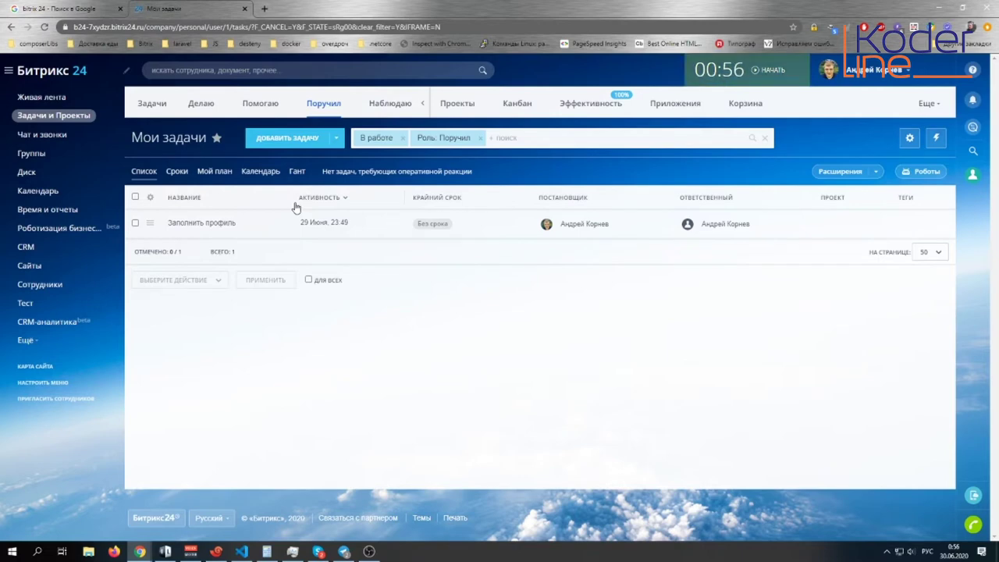
click(395, 117)
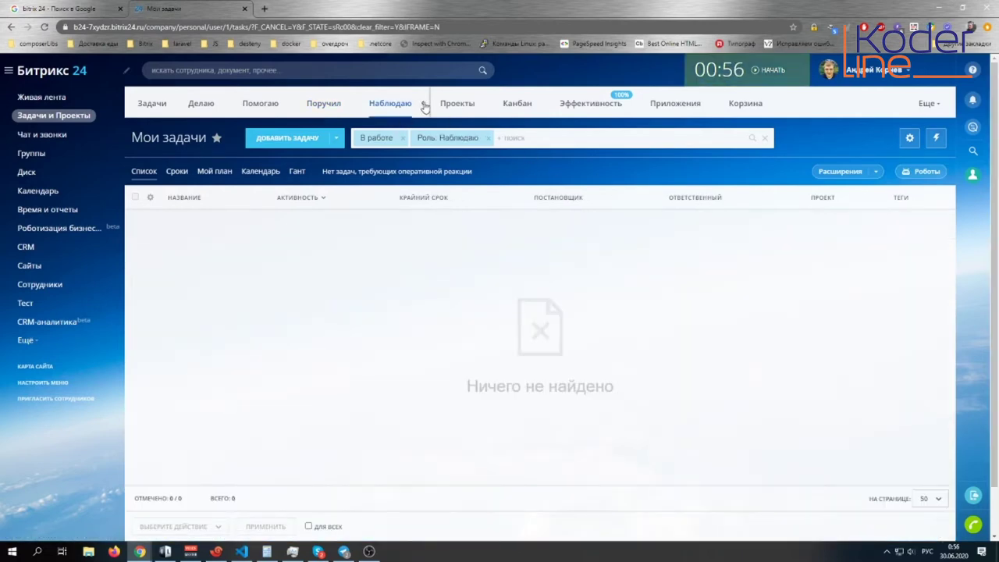
Look over the projects list, the project Kanban board with its introduction dismissed, and the Эффективность report
click(423, 106)
click(215, 104)
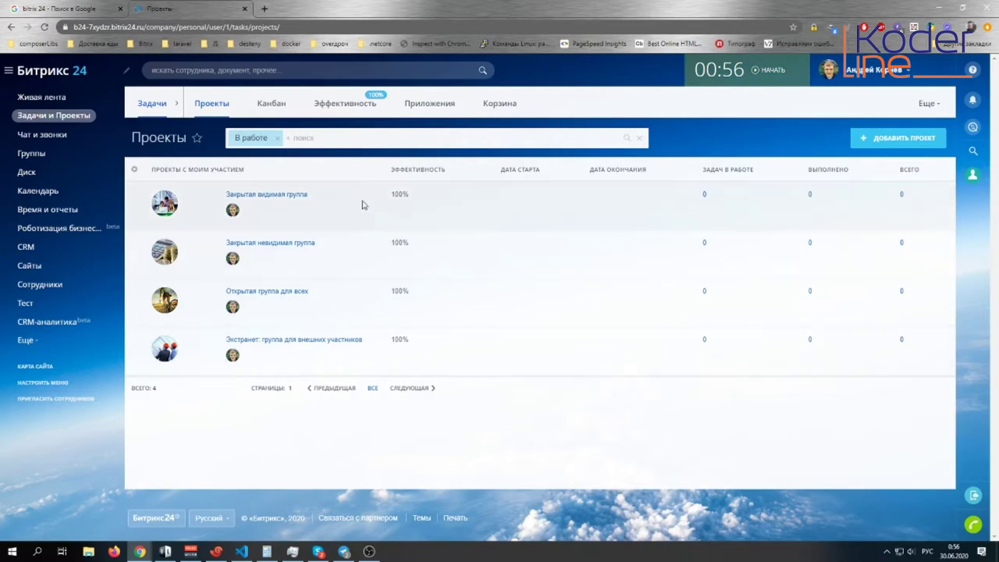
click(290, 106)
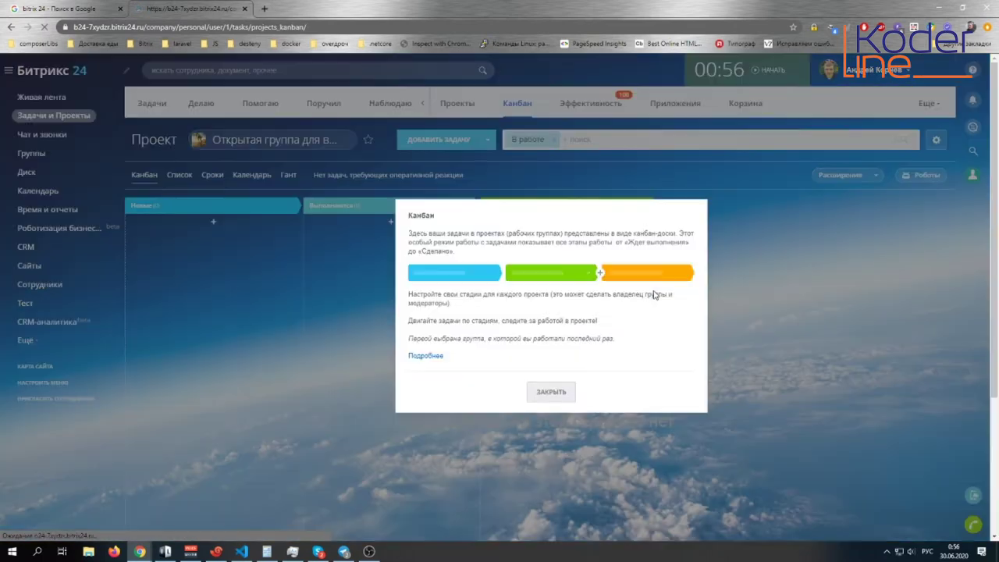
key(Escape)
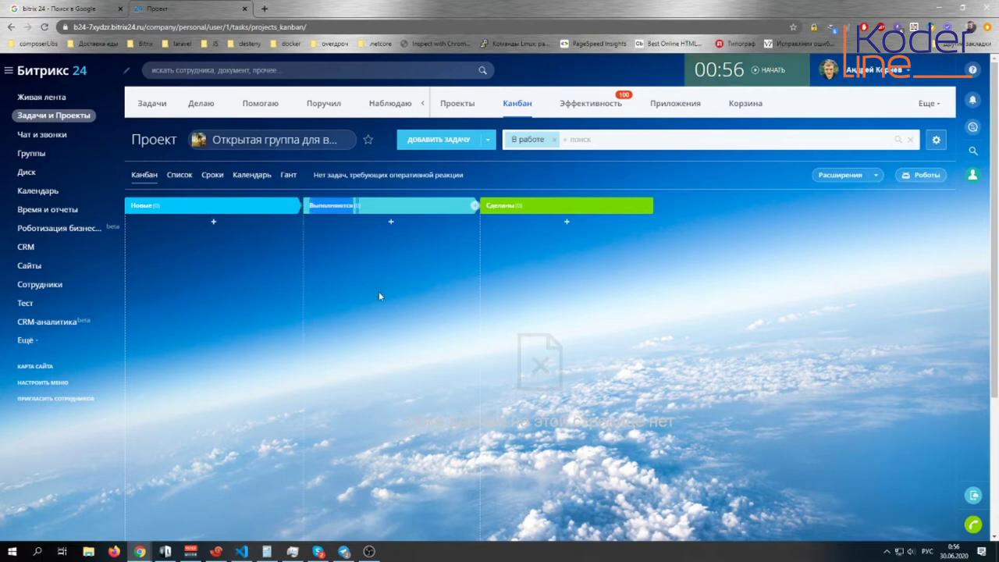
click(597, 113)
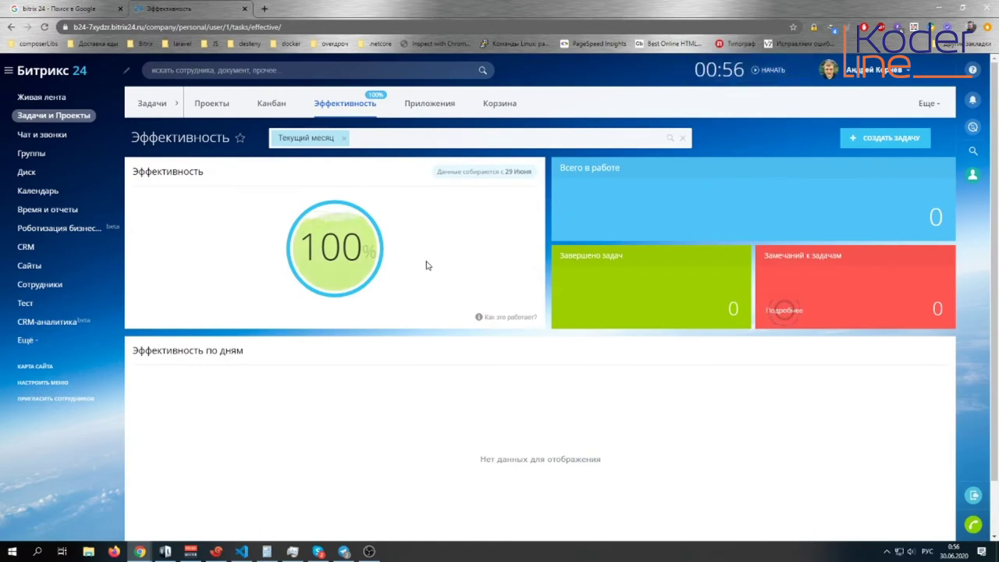
View the chat messenger and close it, and read and dismiss the hint on the task remarks tile
click(40, 135)
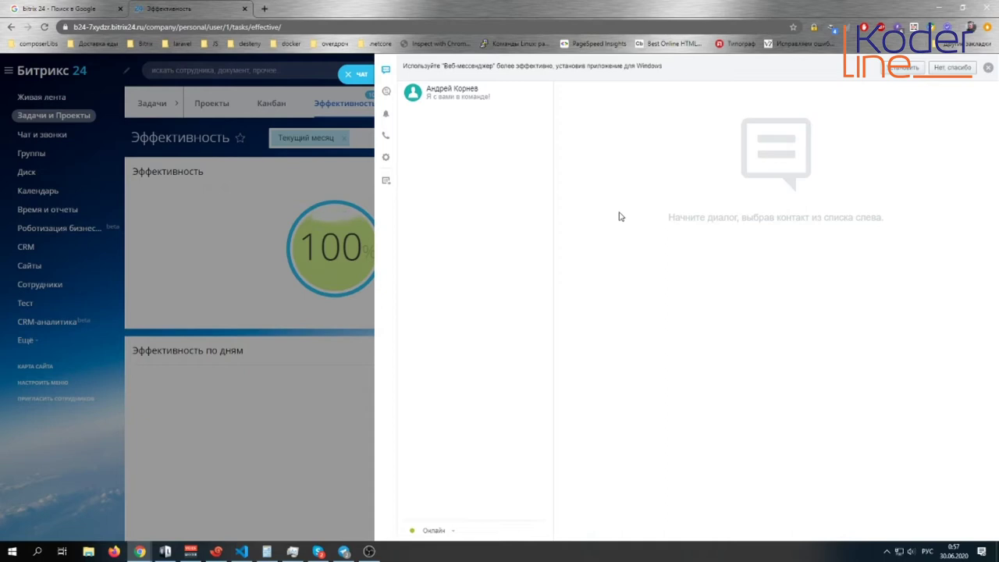
click(58, 135)
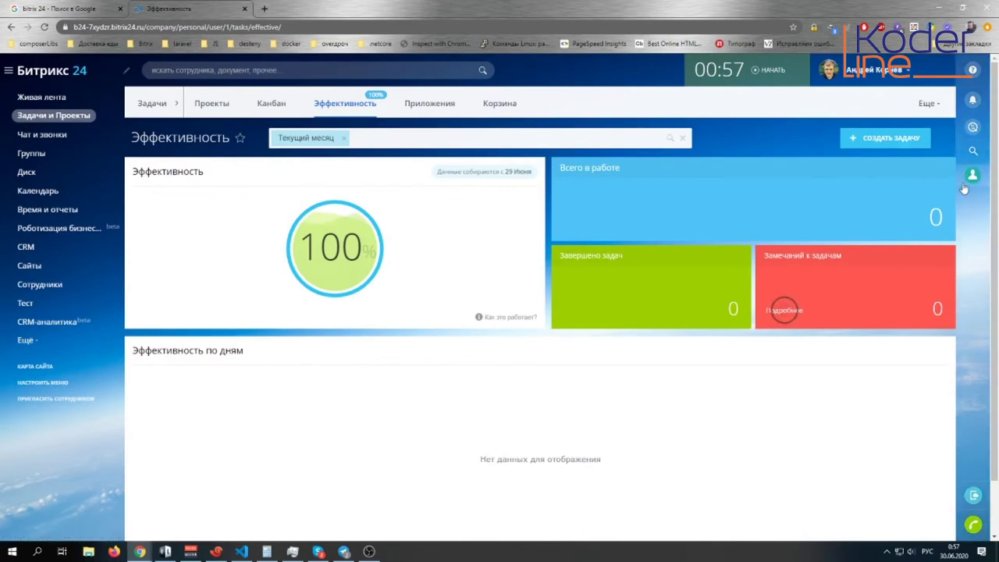
click(784, 310)
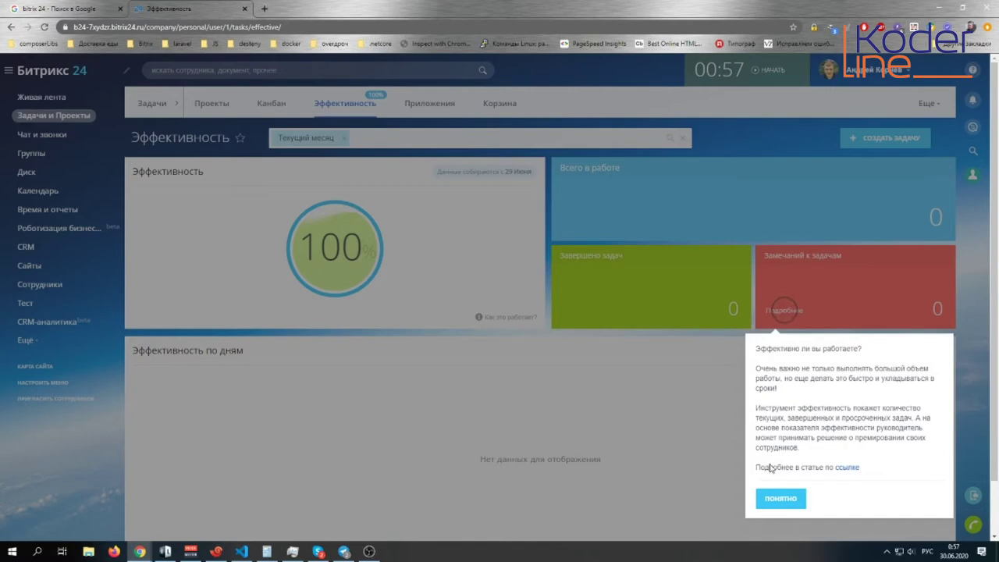
click(781, 498)
View the active groups and projects, and the files and folders on Мой диск
click(33, 153)
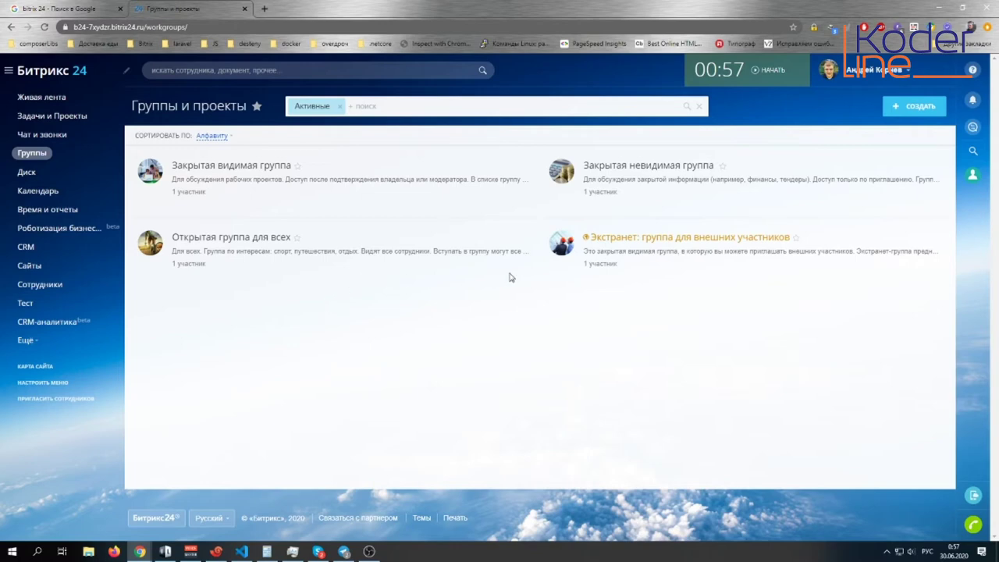
click(35, 175)
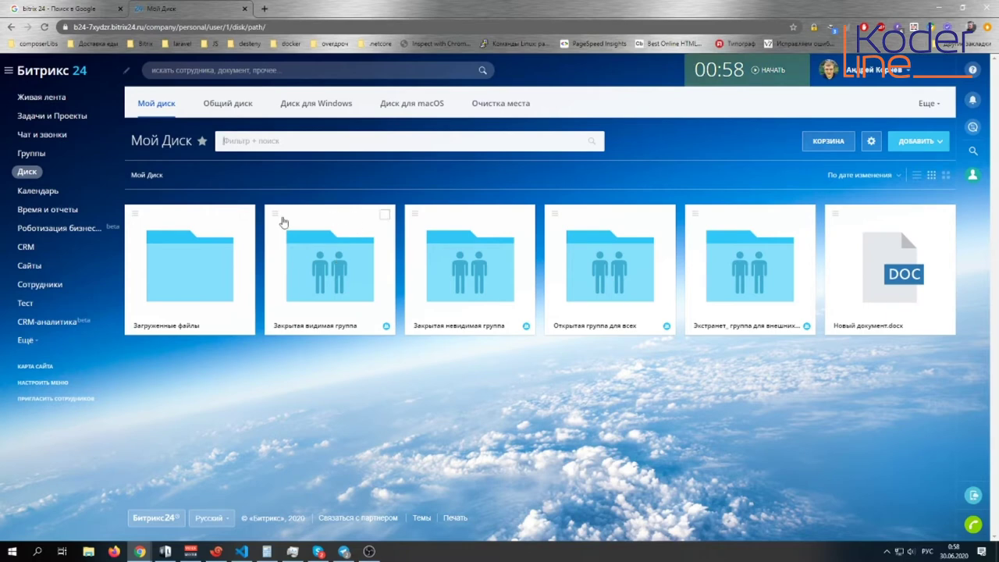
Open the personal calendar and look through the June 2020 month view
click(97, 193)
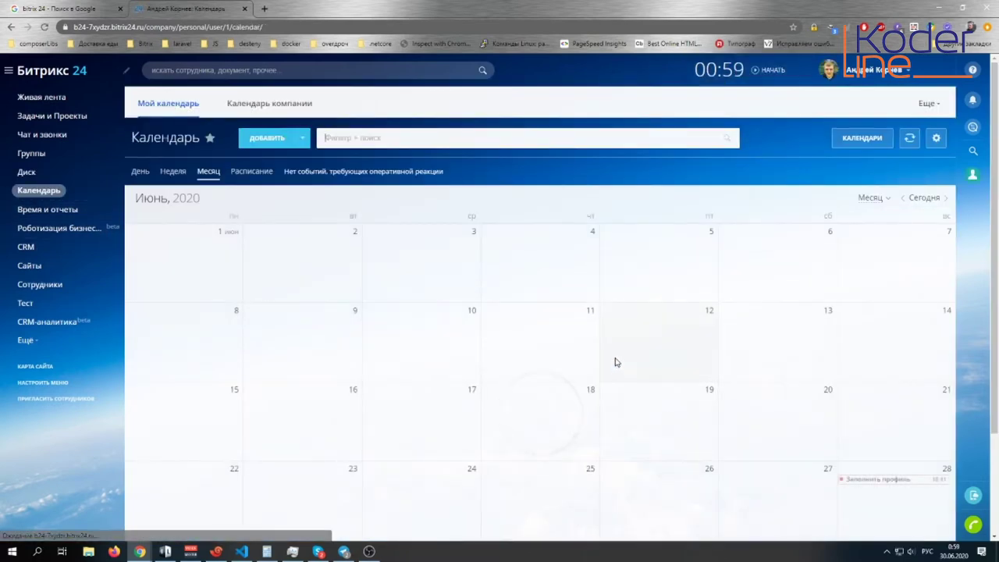
scroll(615, 366, down, 3)
scroll(684, 272, up, 1)
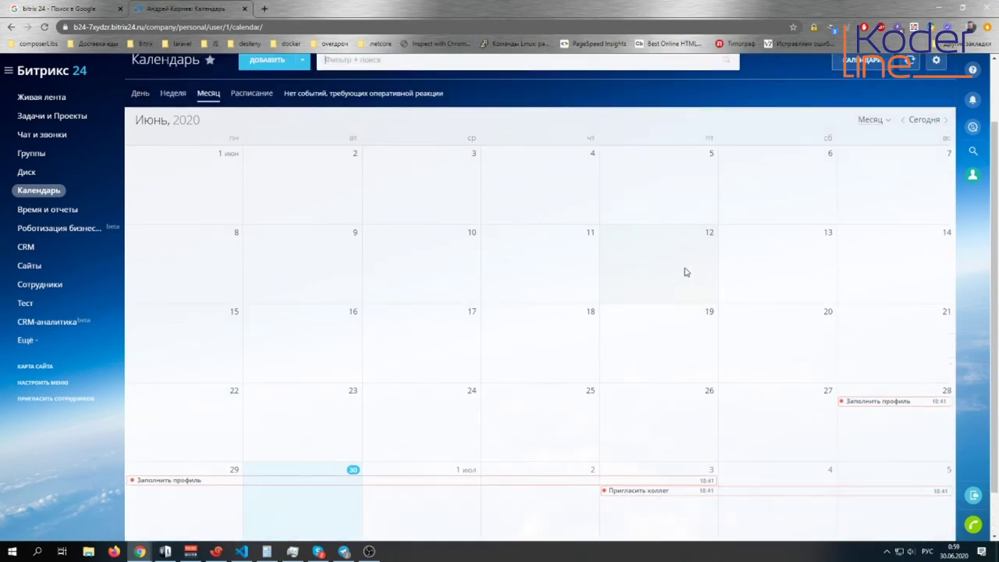
Look over the June 2020 month view of the personal calendar, and the day view for 30 June 2020
scroll(685, 273, down, 1)
scroll(684, 272, up, 2)
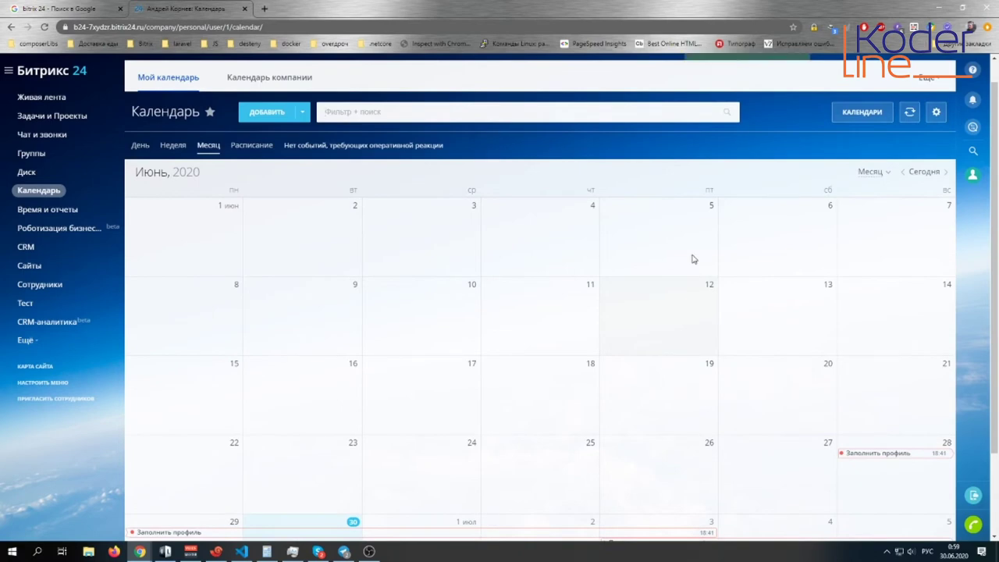
scroll(692, 259, down, 2)
scroll(691, 260, up, 2)
scroll(693, 430, down, 2)
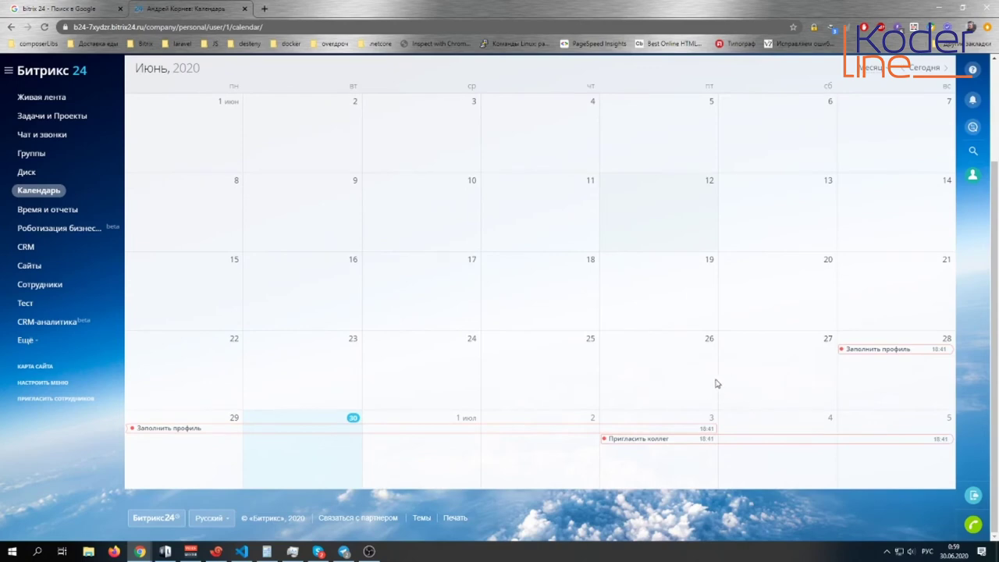
scroll(492, 262, up, 2)
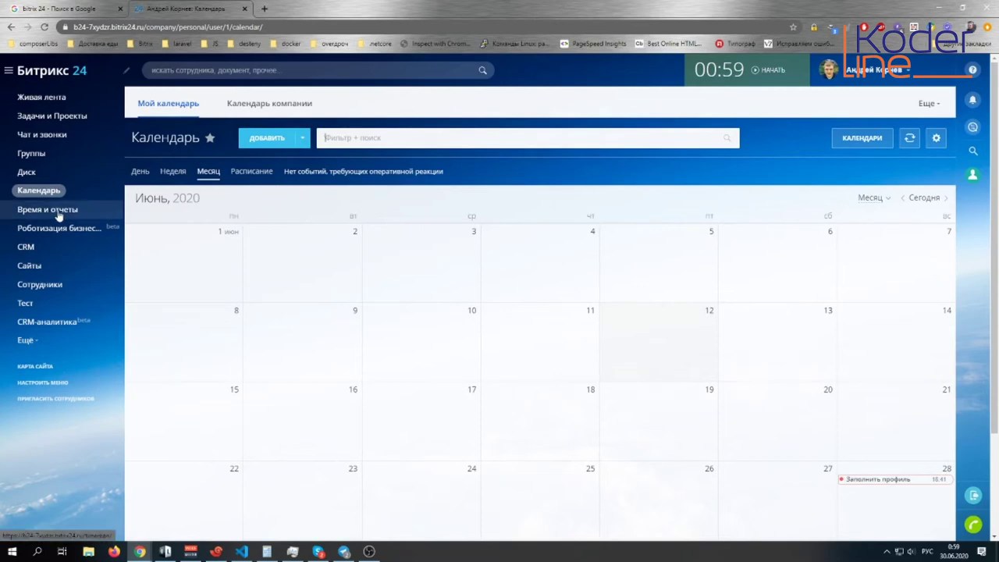
click(140, 171)
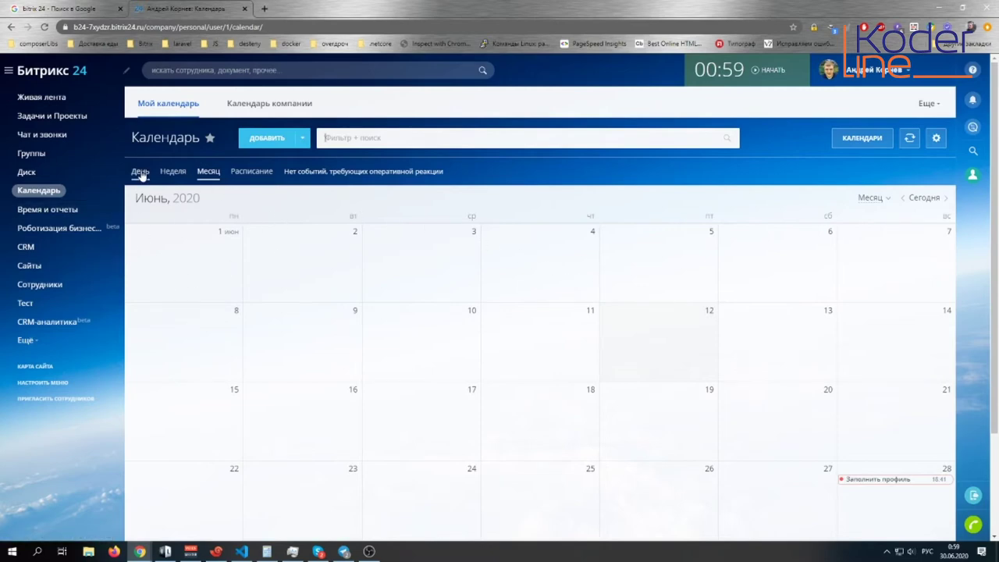
scroll(575, 273, down, 3)
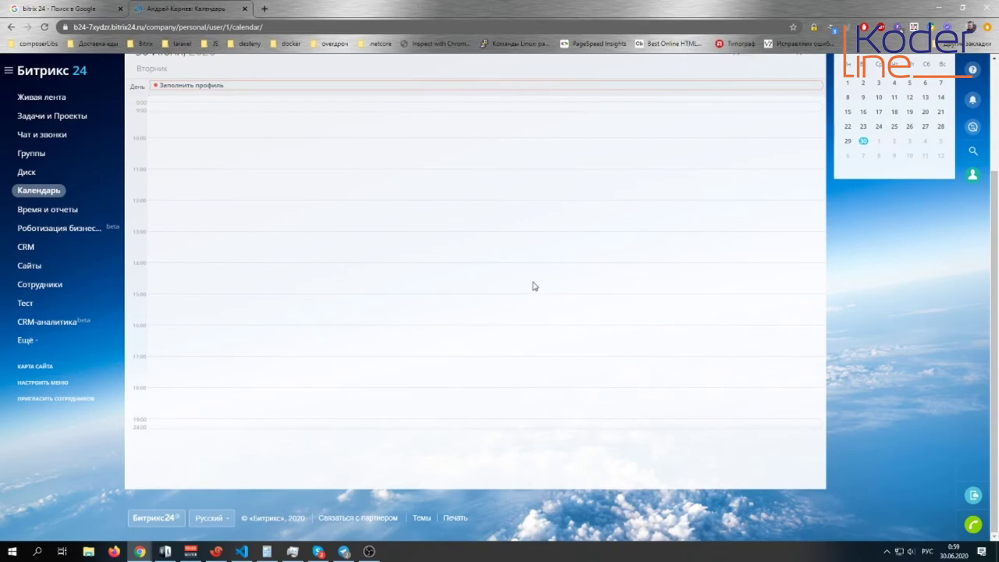
scroll(536, 286, up, 3)
Start a new event from 12:30 to 13:30 in the calendar's day view, check its venue field, and cancel it
click(249, 374)
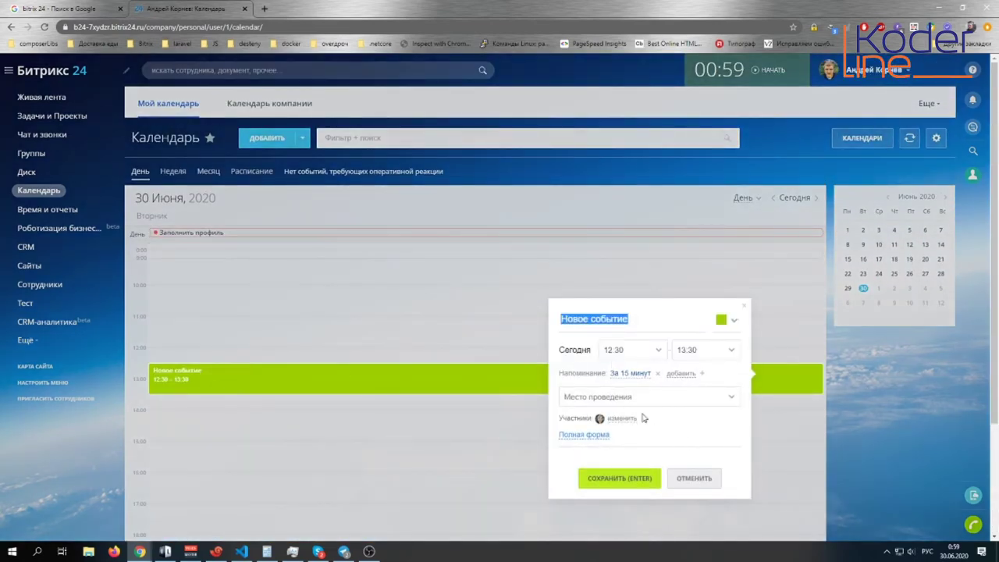
click(729, 400)
click(714, 481)
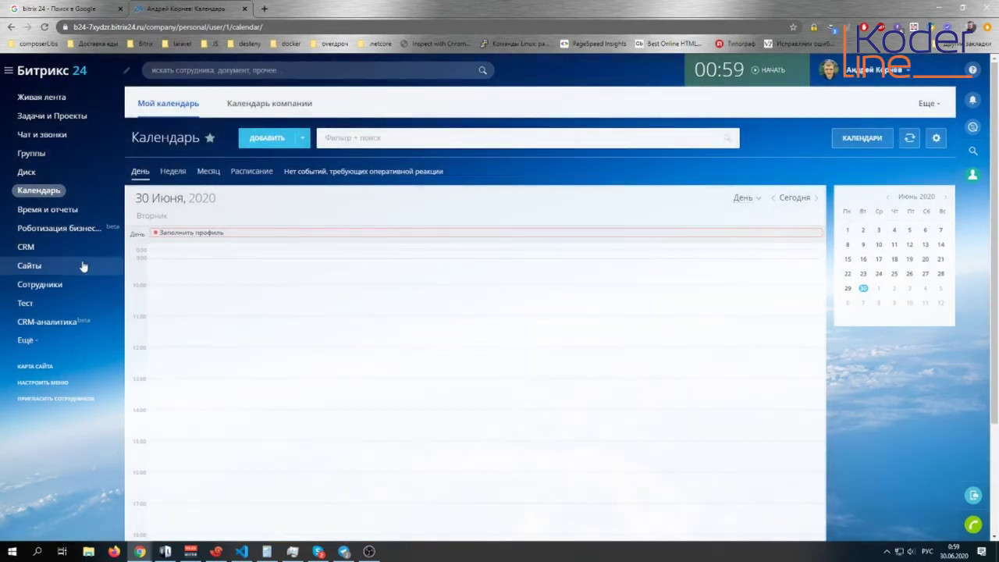
Open Время и отчеты and view the absence chart with its list of departments, leaving the department unselected
click(70, 218)
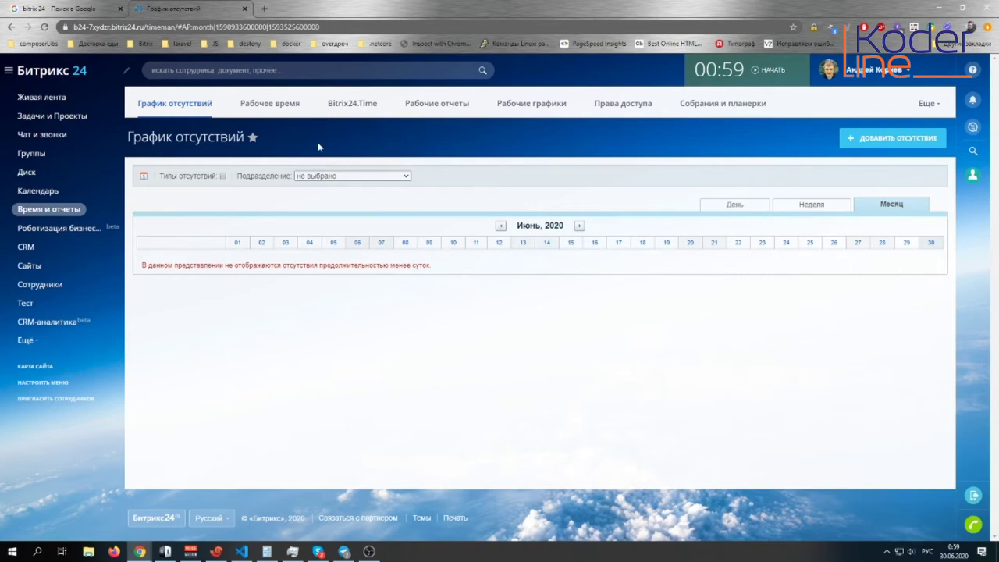
click(314, 176)
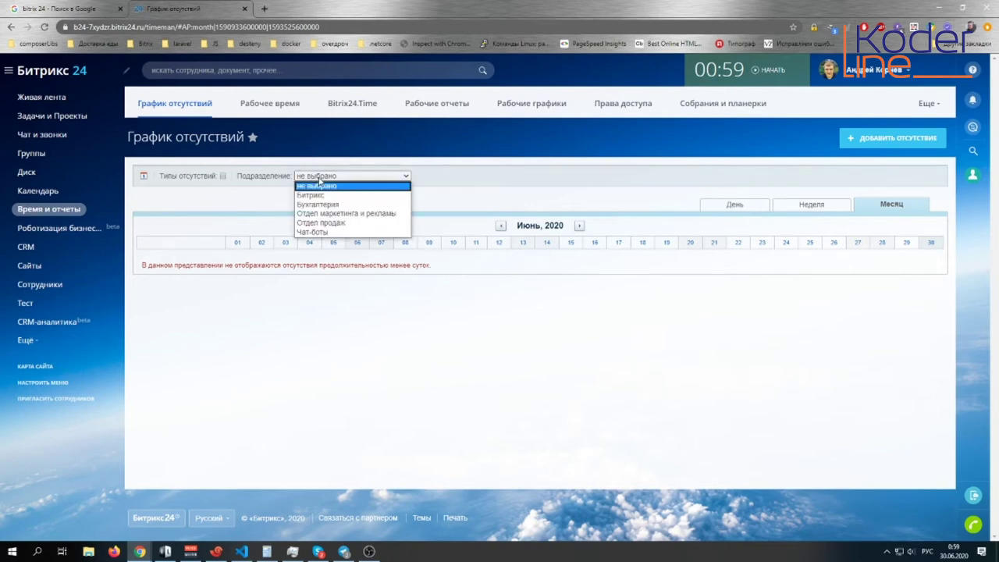
click(517, 194)
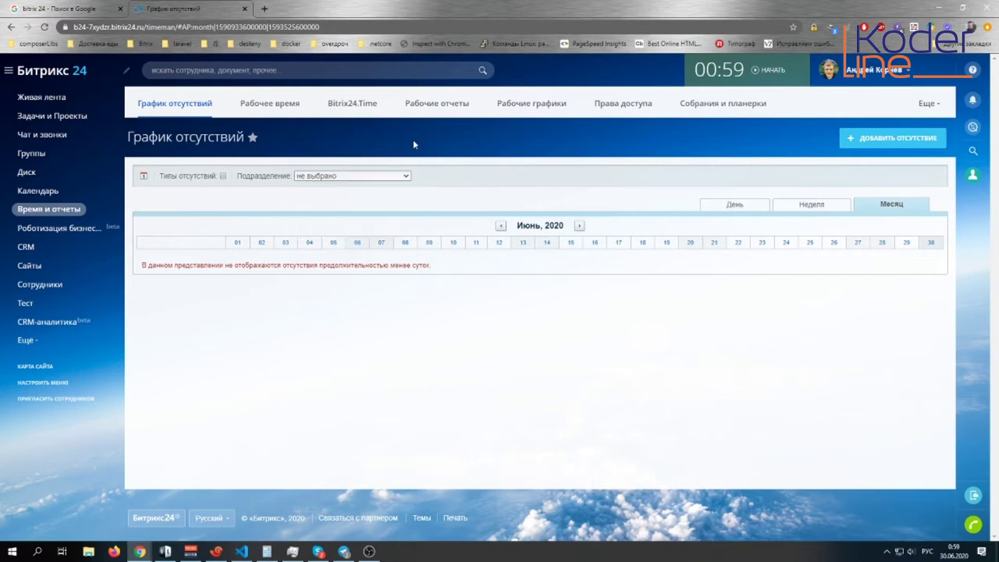
View the Рабочее время timeline including its earlier June days, and the Рабочие отчеты and Рабочие графики pages
click(266, 105)
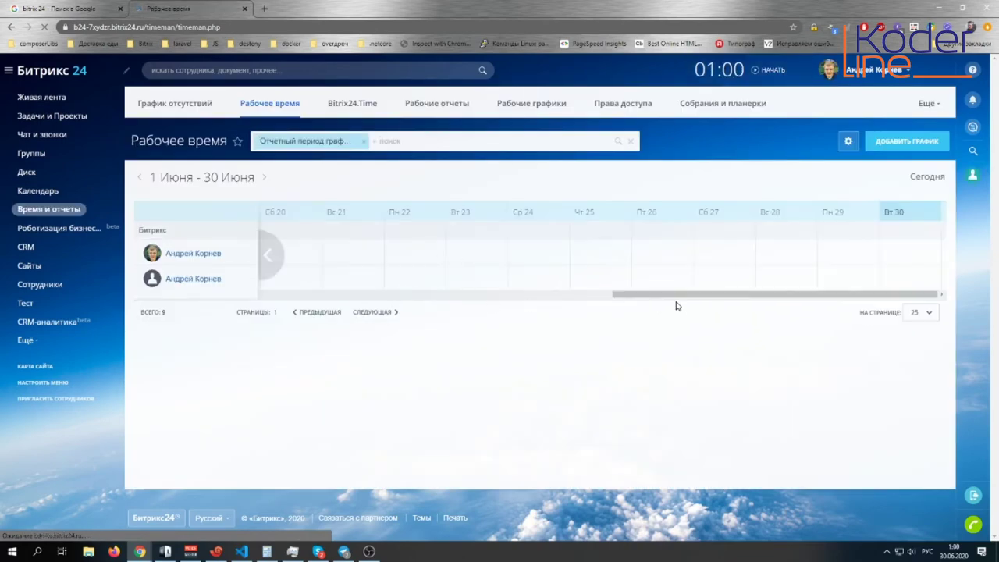
drag(690, 300, 492, 291)
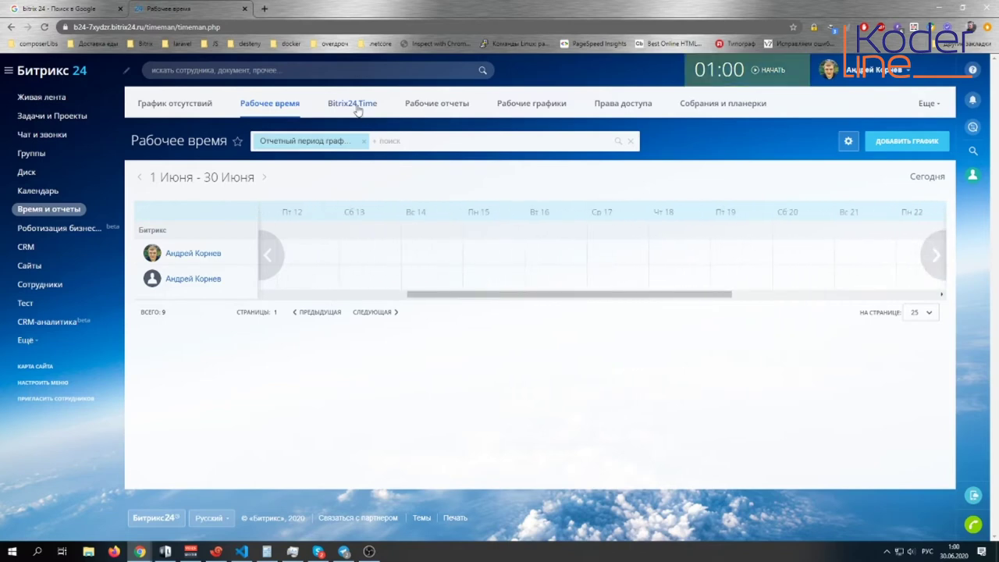
click(458, 113)
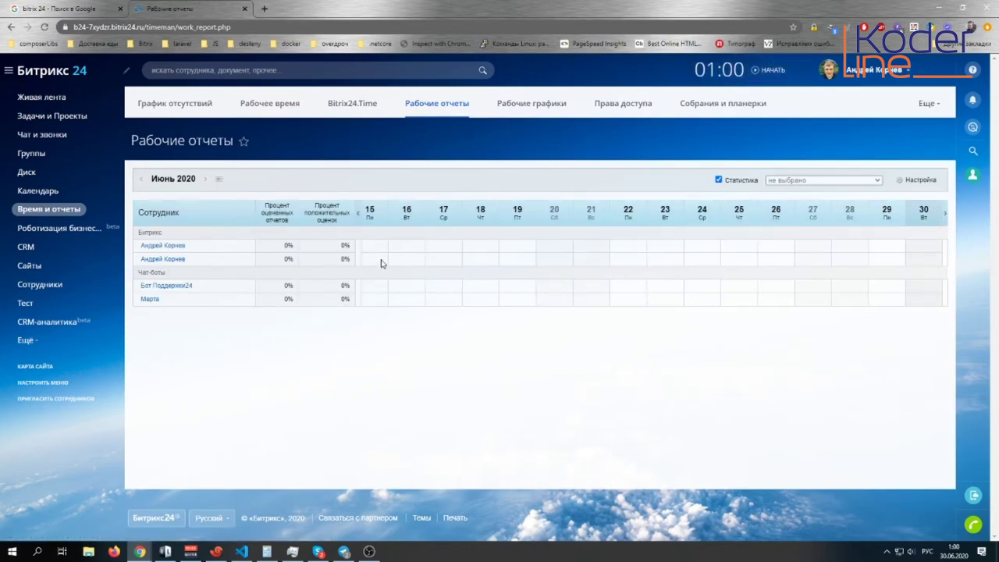
click(557, 114)
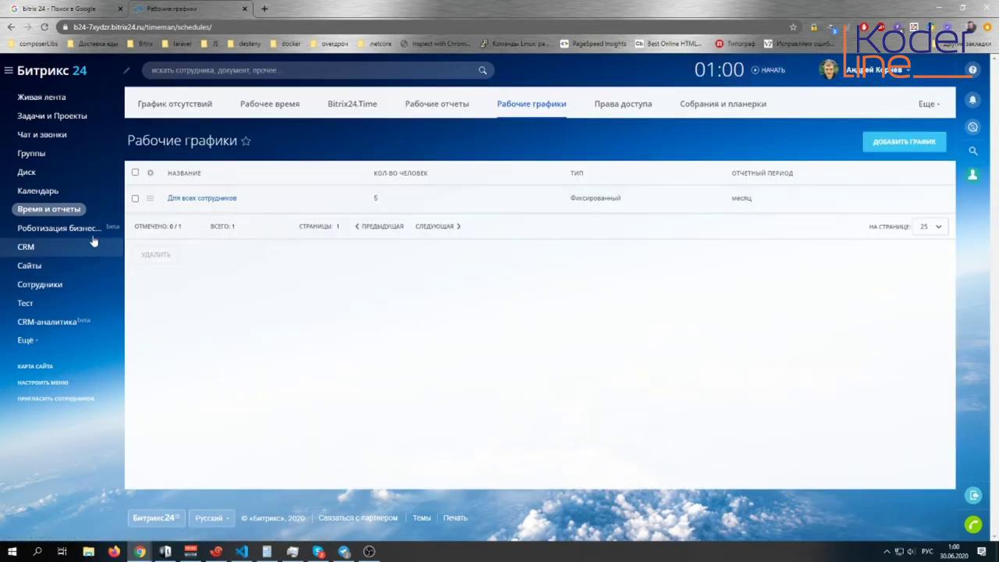
View the process cards page of the Роботизация бизнеса (RPA) section
click(45, 228)
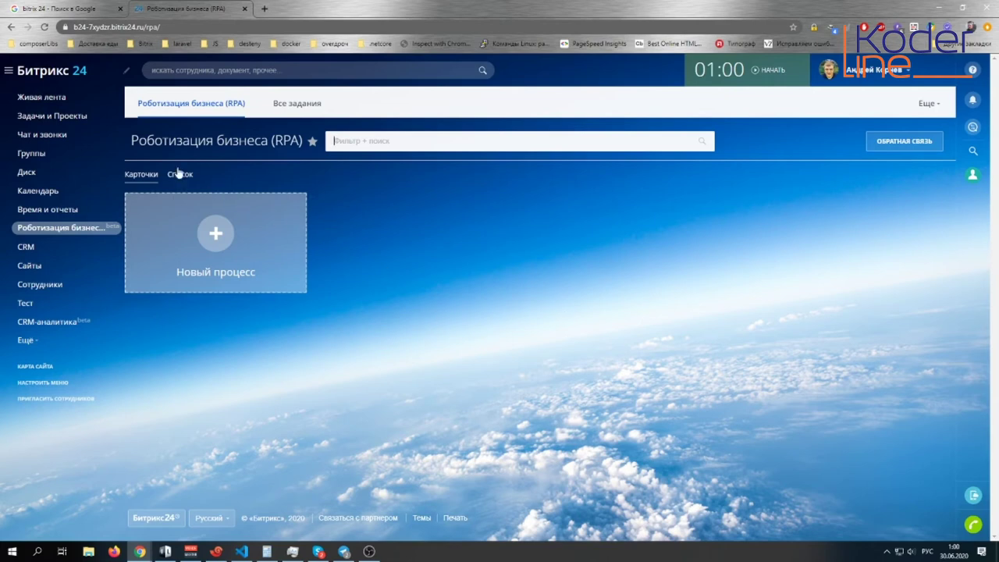
click(74, 249)
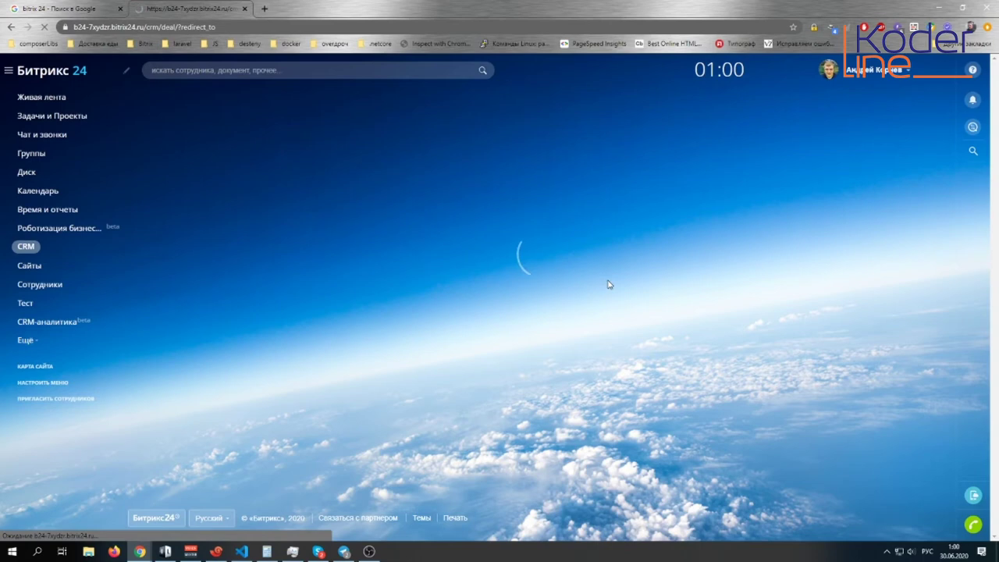
click(58, 236)
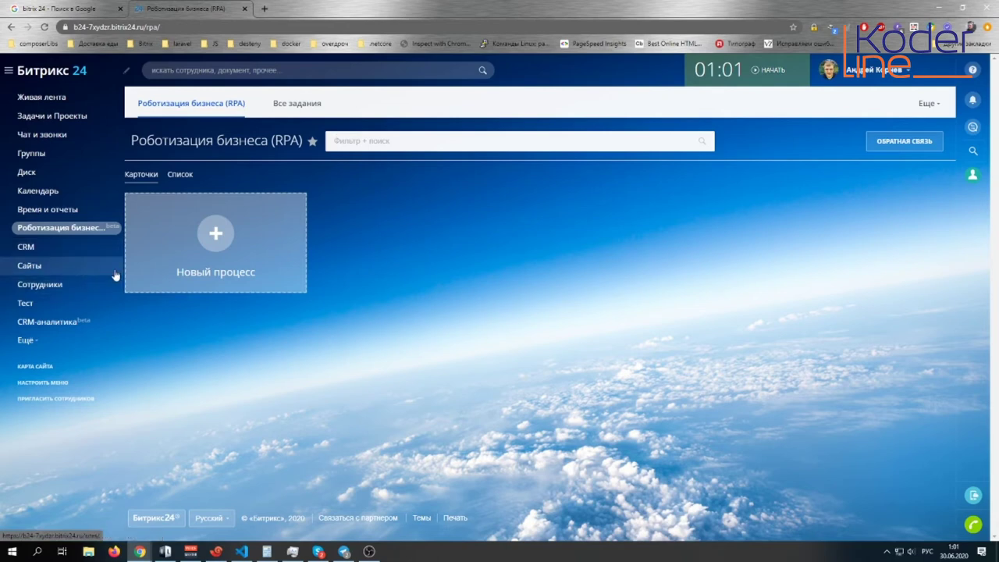
Open the CRM section and look over the Сделки Kanban board
click(63, 250)
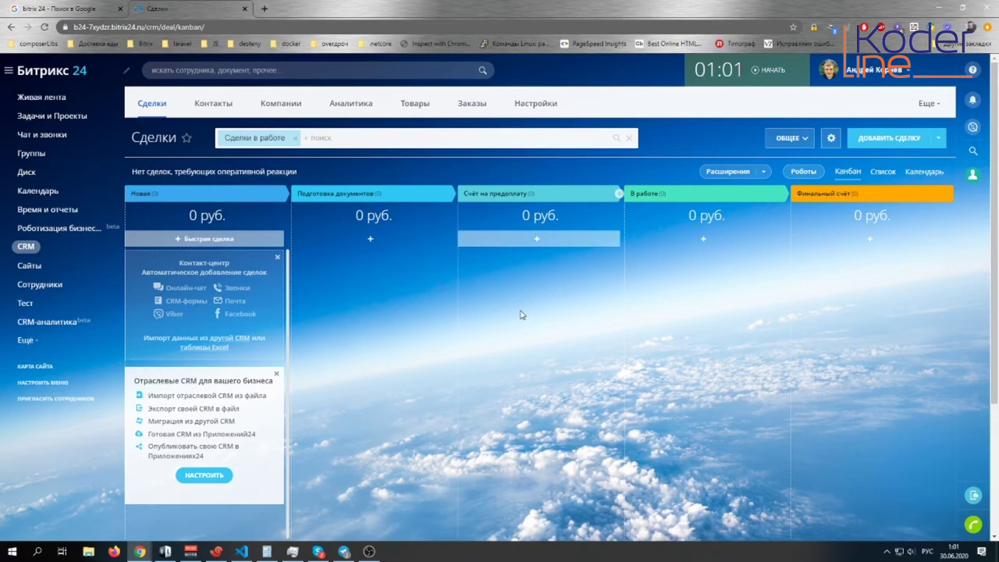
scroll(521, 315, down, 2)
scroll(521, 319, up, 2)
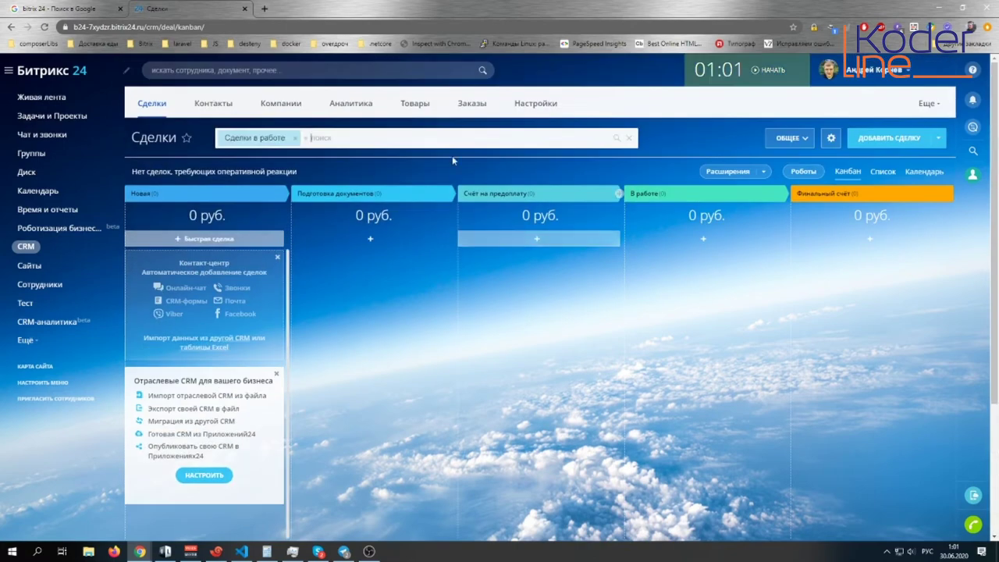
View the CRM analytics sales funnel, expand the Сквозная аналитика and Мои отчеты report groups, and close the analytics
click(348, 104)
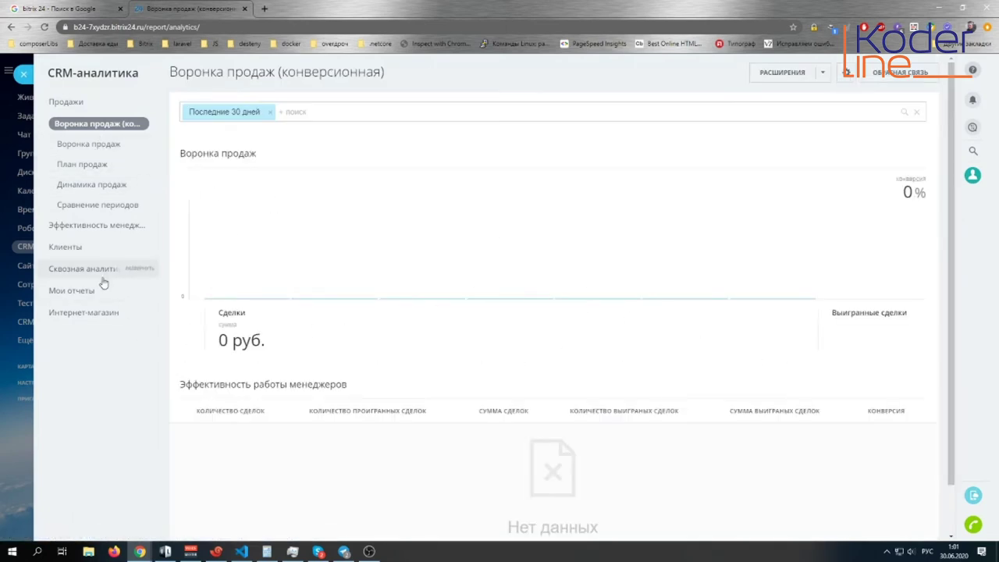
click(43, 273)
click(119, 334)
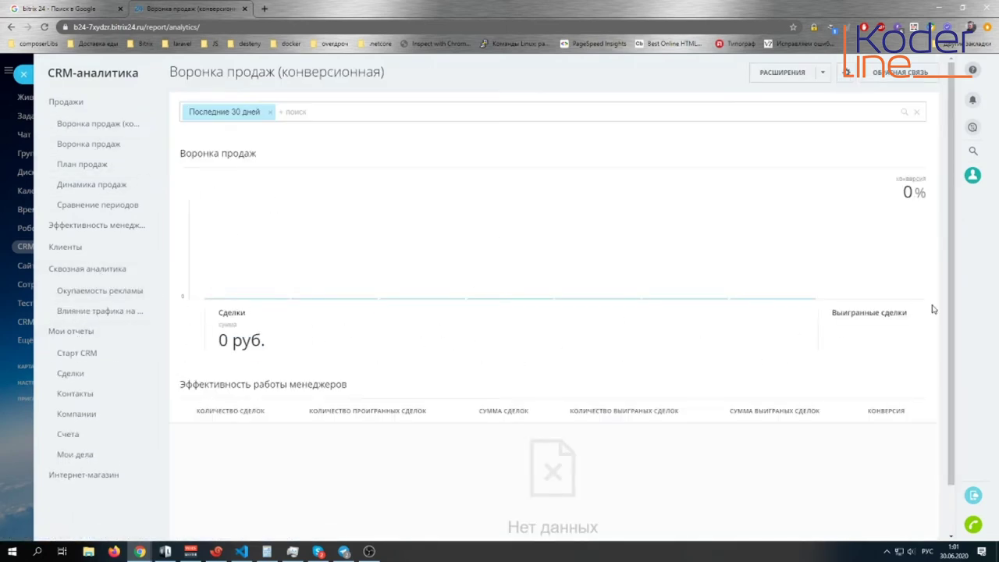
click(24, 74)
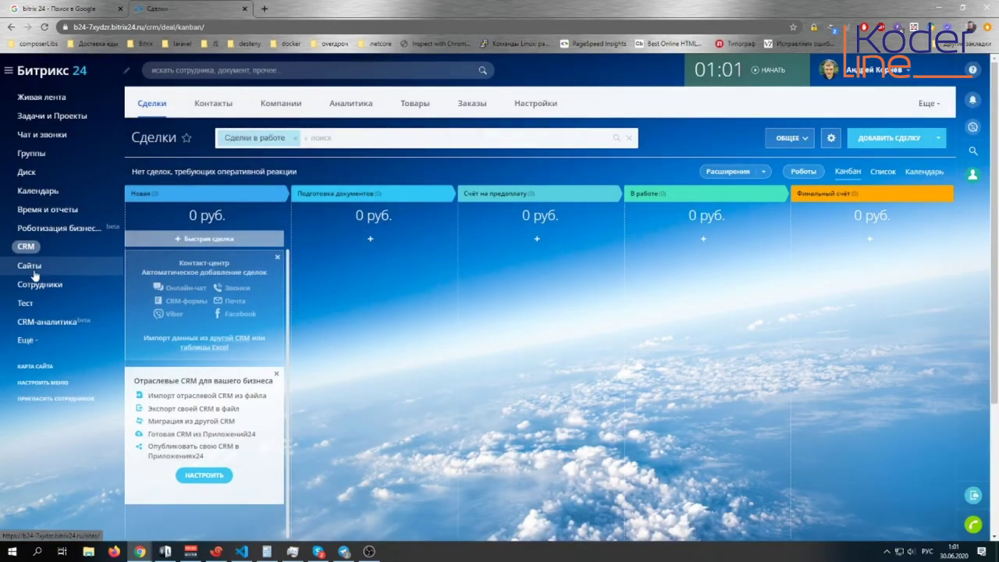
View the list of sites, and the company structure chart and employee list in the Сотрудники section
click(34, 266)
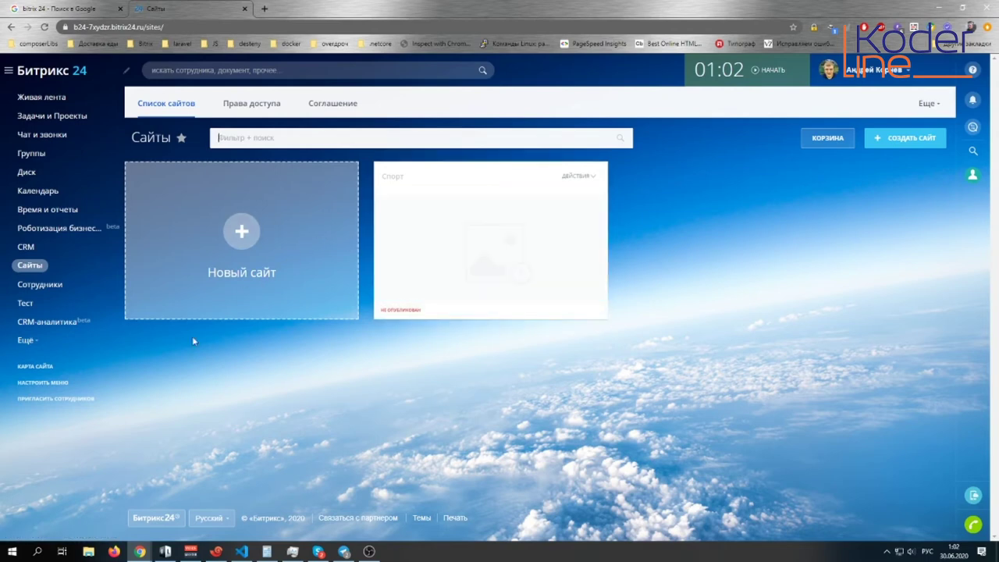
click(55, 286)
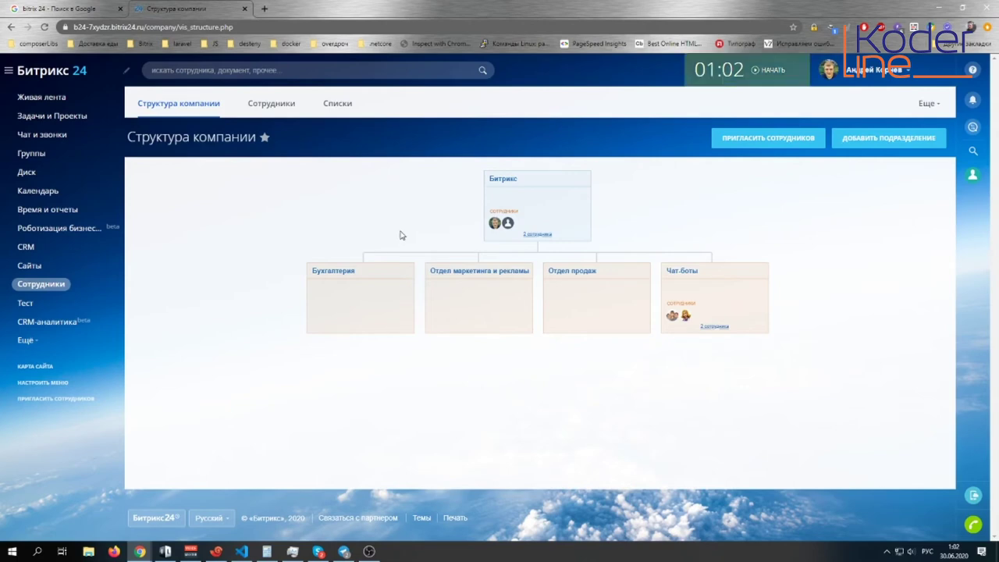
mouse_move(364, 318)
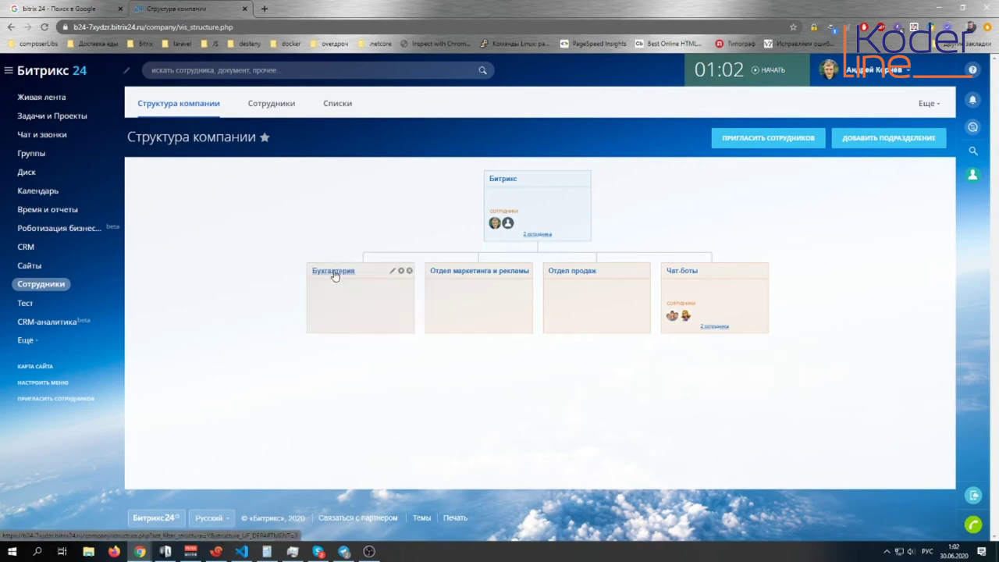
click(268, 110)
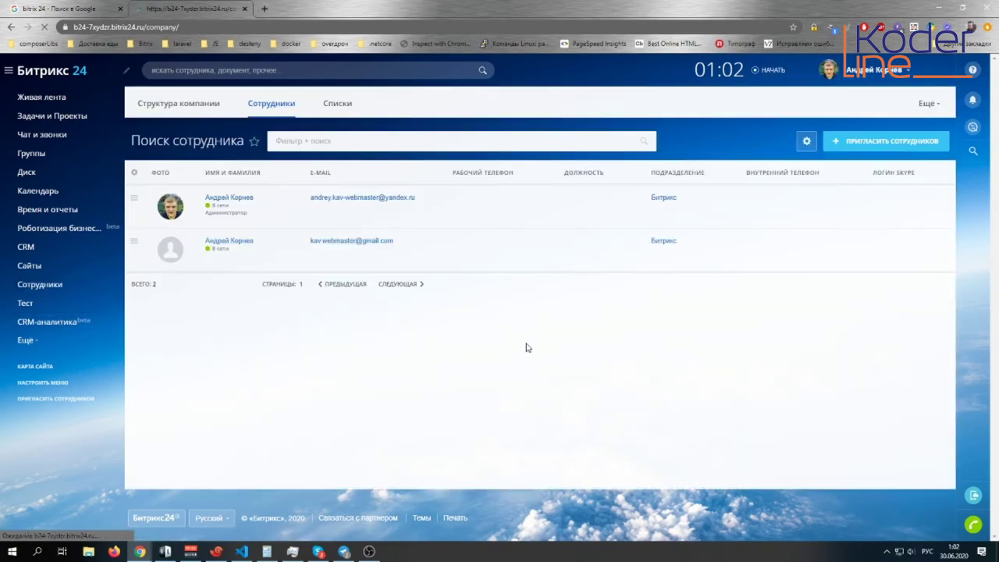
Reveal the hidden portal sections, and look through the article База знаний в темной теме in the База знаний section
click(30, 340)
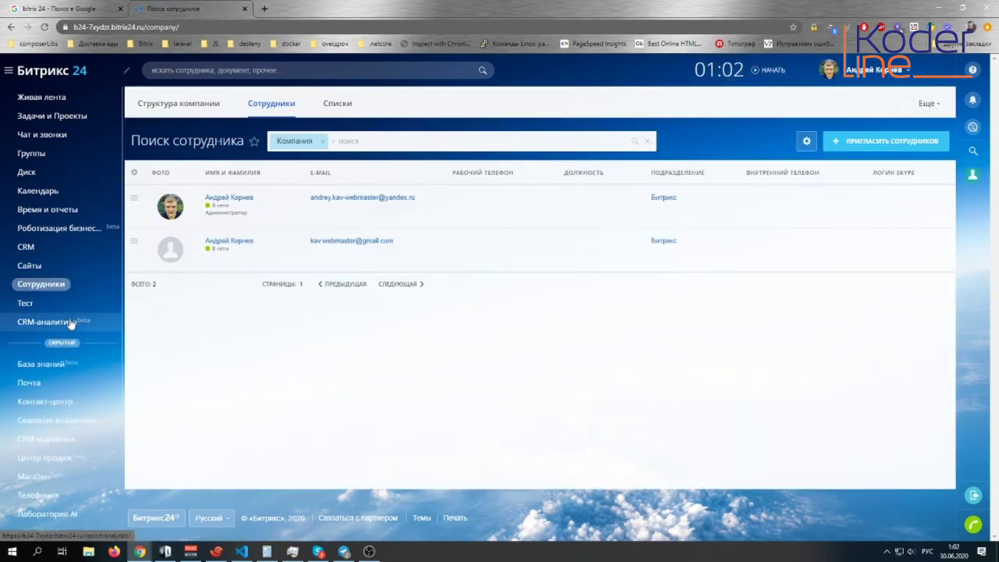
scroll(92, 348, down, 2)
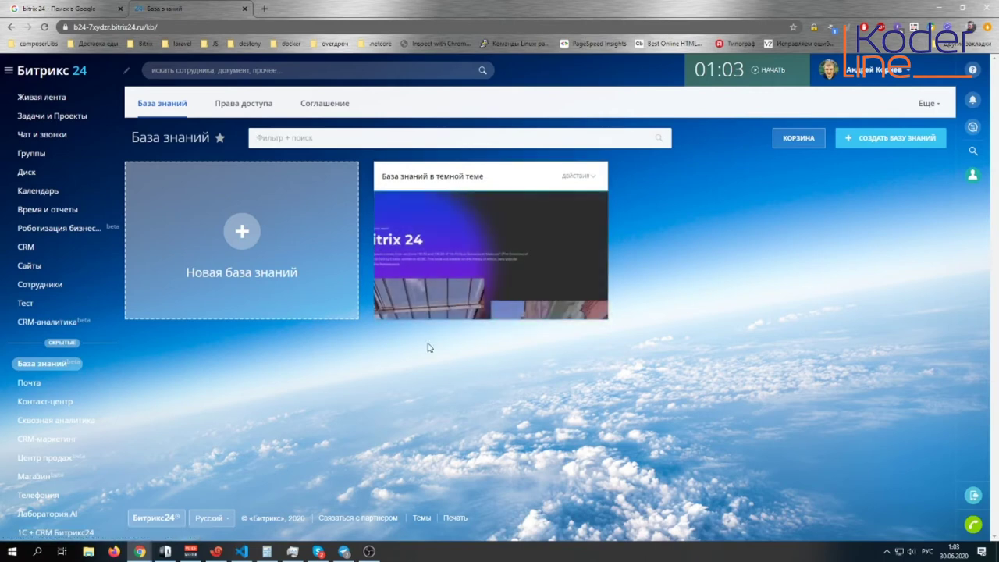
click(488, 193)
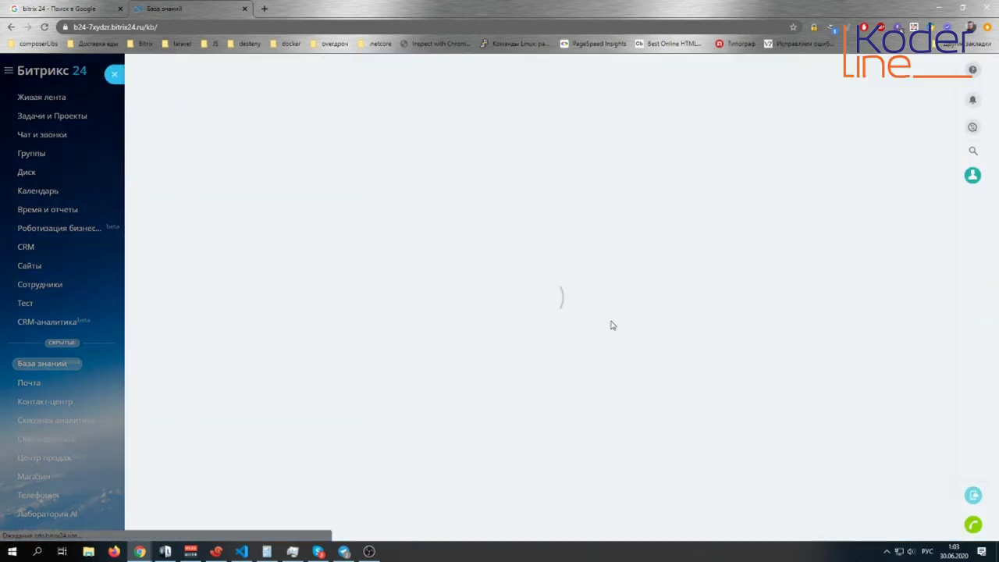
scroll(612, 326, down, 4)
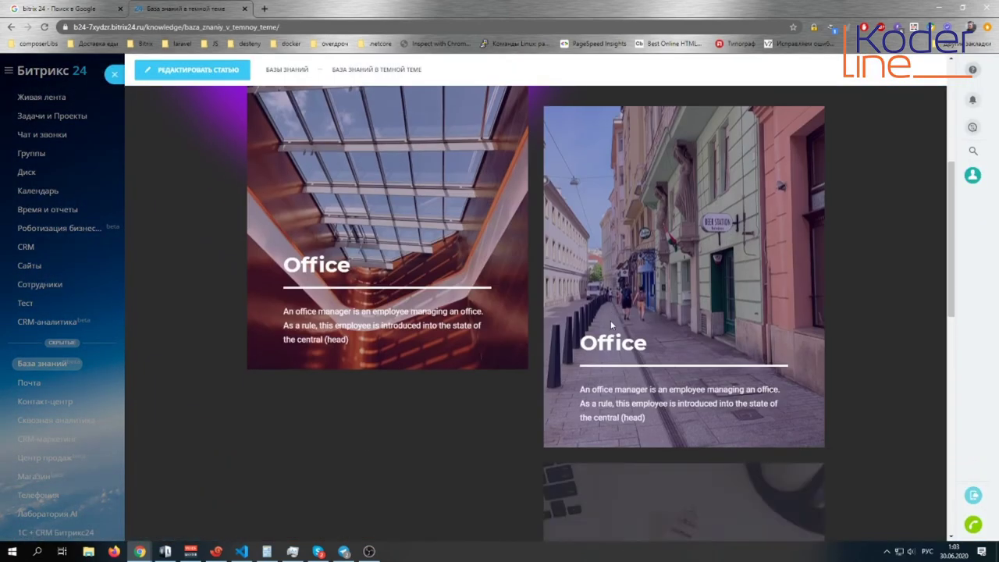
scroll(610, 324, down, 8)
scroll(610, 324, up, 4)
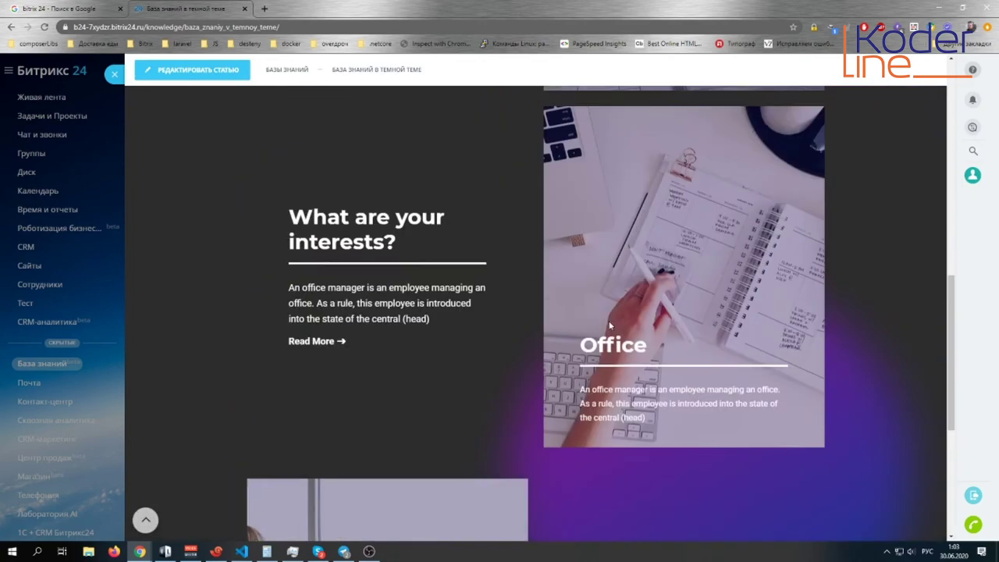
scroll(610, 325, up, 8)
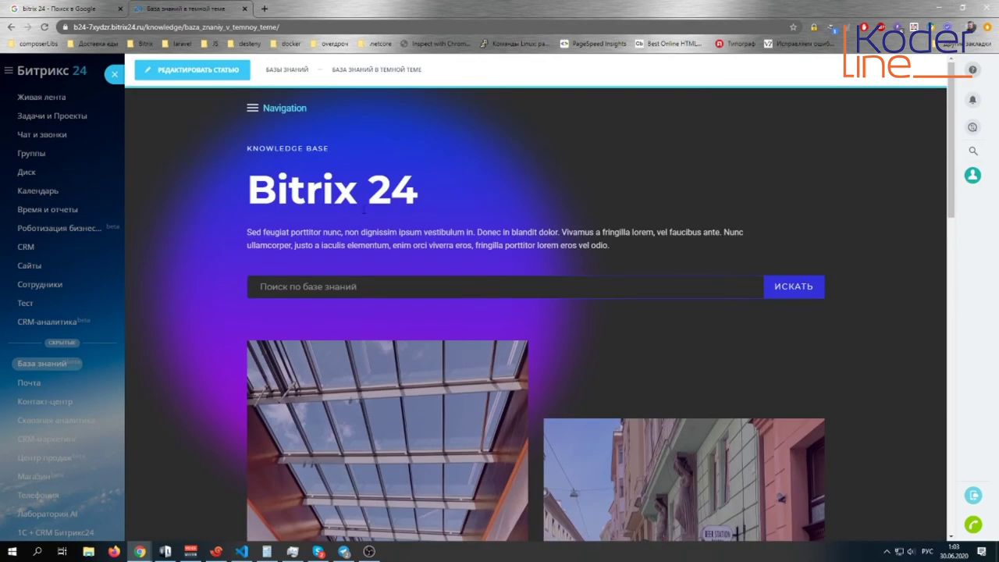
View the knowledge base's Navigation list of pages, close it, and look through the whole article once more
click(269, 109)
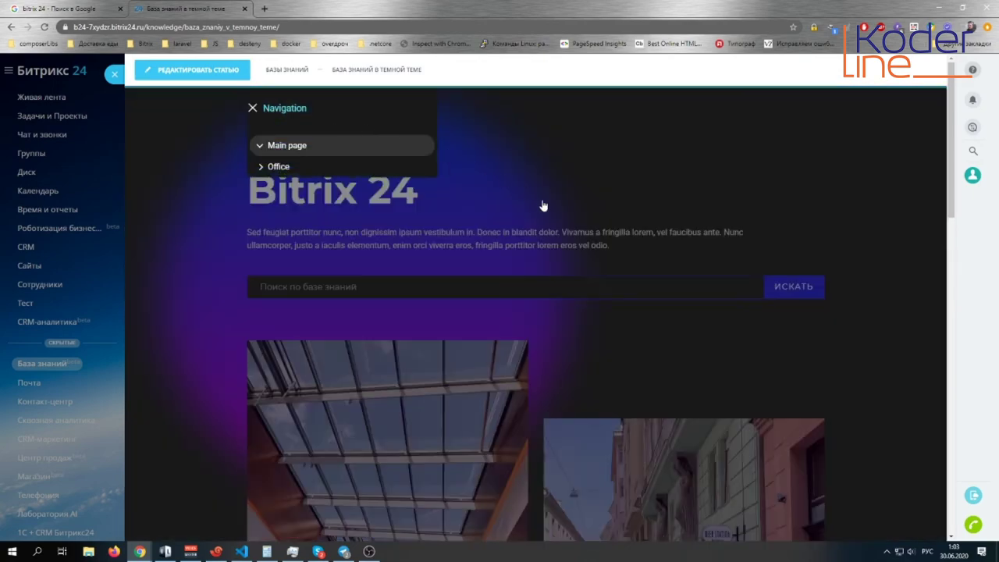
click(520, 194)
scroll(424, 277, down, 10)
scroll(424, 277, up, 10)
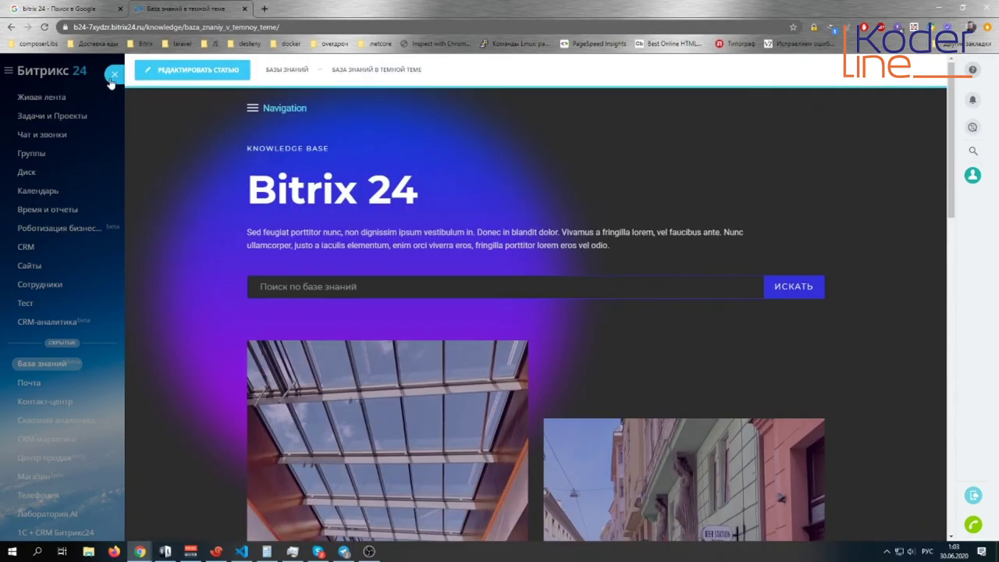
Close the knowledge base article and open the Почта section's mailbox connection page
click(114, 74)
click(60, 381)
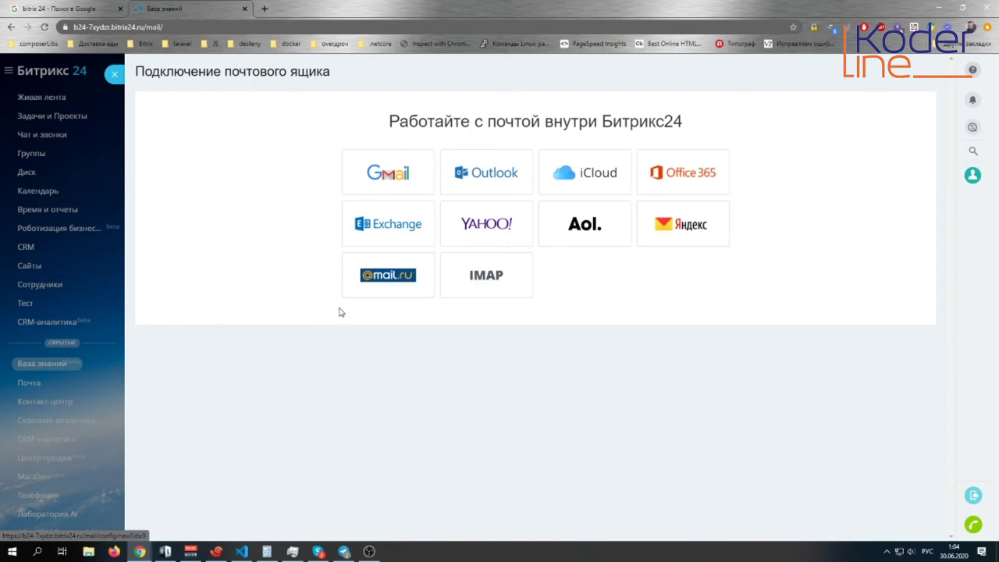
Close the mailbox connection page and look through the communication channels offered in the Контакт-центр section
click(114, 78)
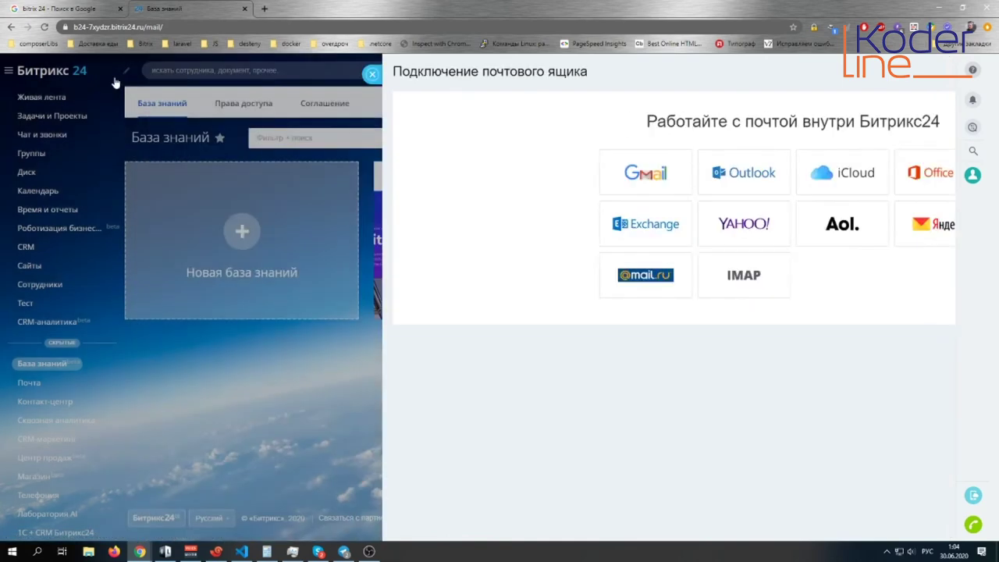
click(74, 403)
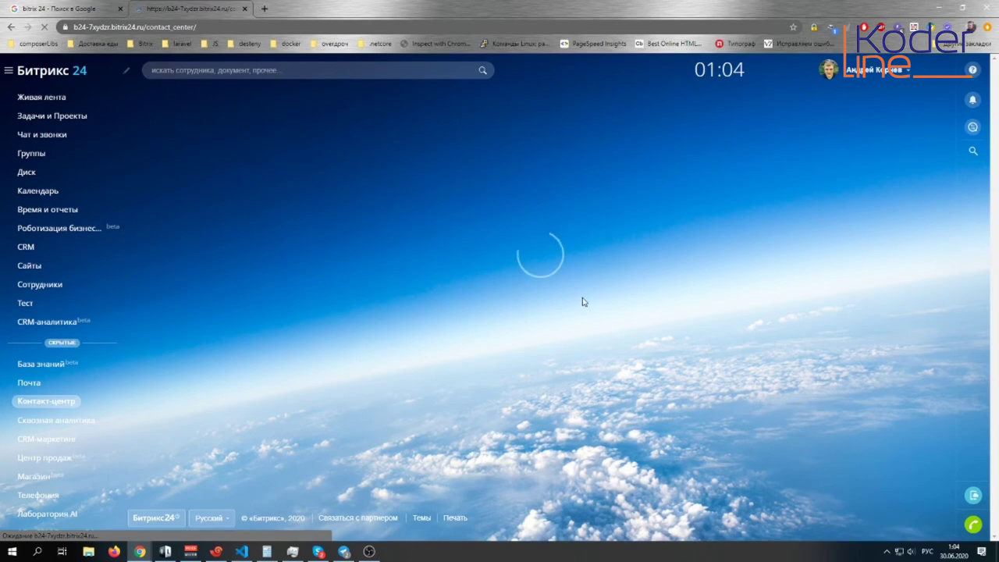
scroll(582, 302, down, 1)
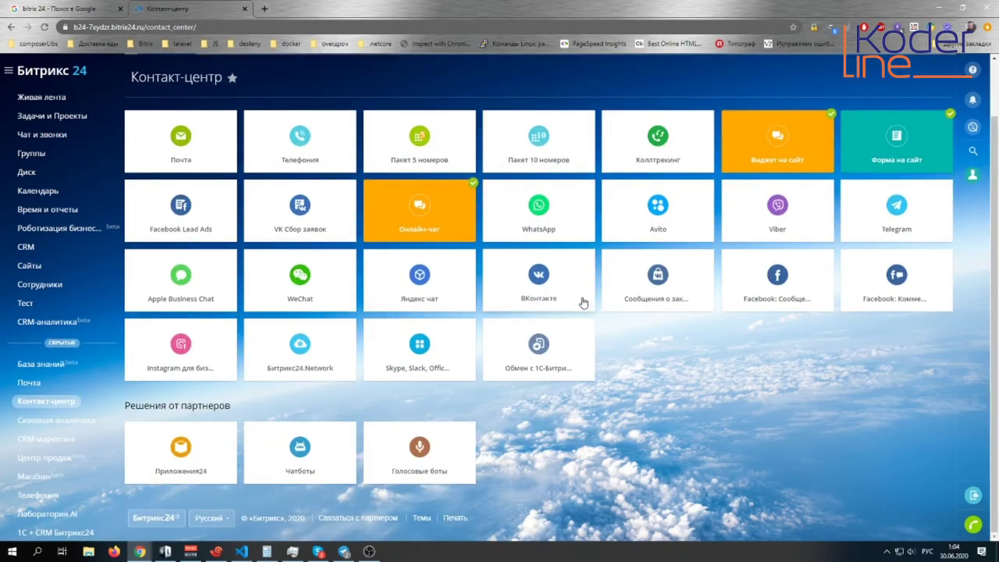
scroll(584, 301, up, 1)
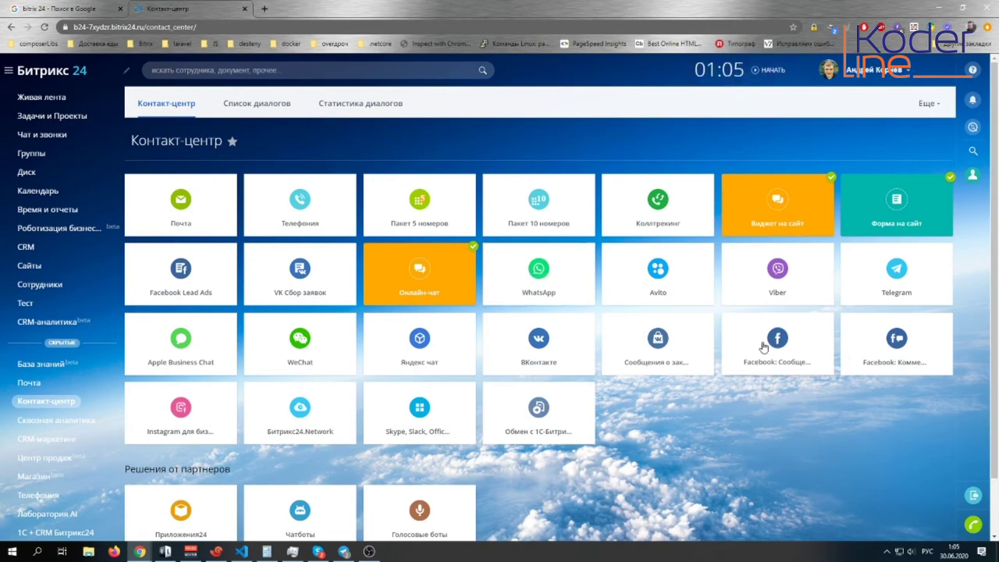
View the traffic sources and channels in the Сквозная аналитика section, and open the Центр продаж section
scroll(72, 398, down, 2)
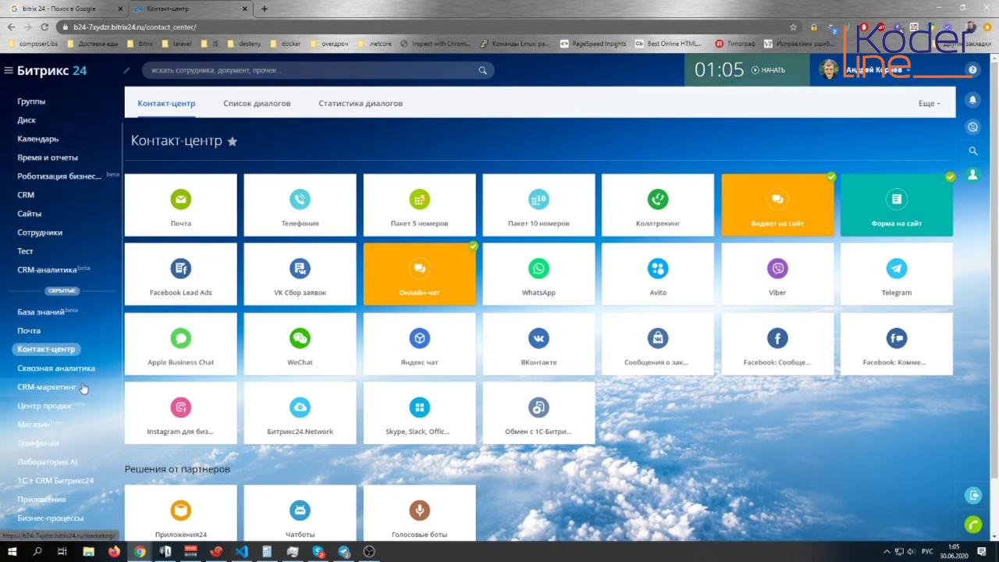
click(66, 368)
scroll(69, 387, down, 5)
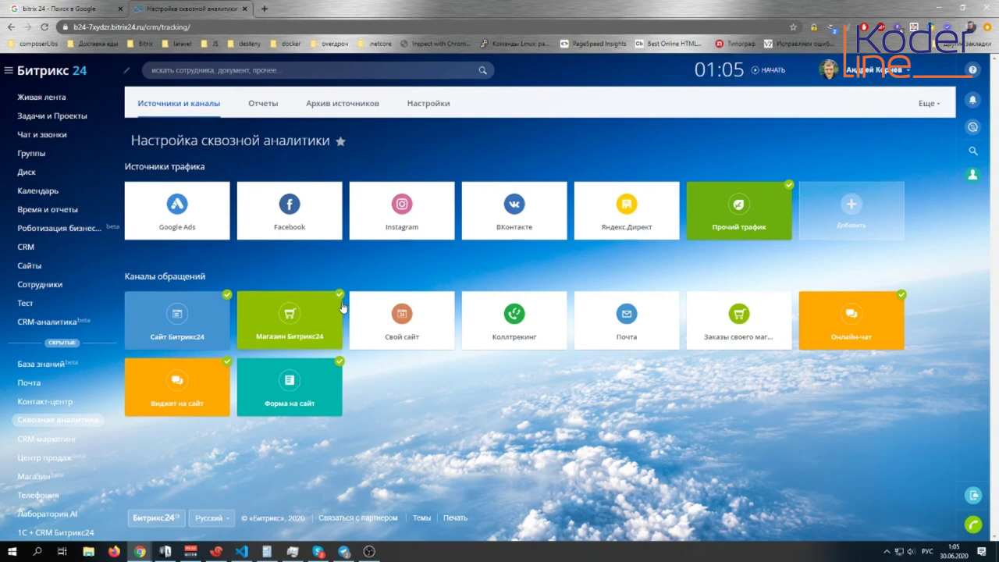
scroll(61, 342, down, 3)
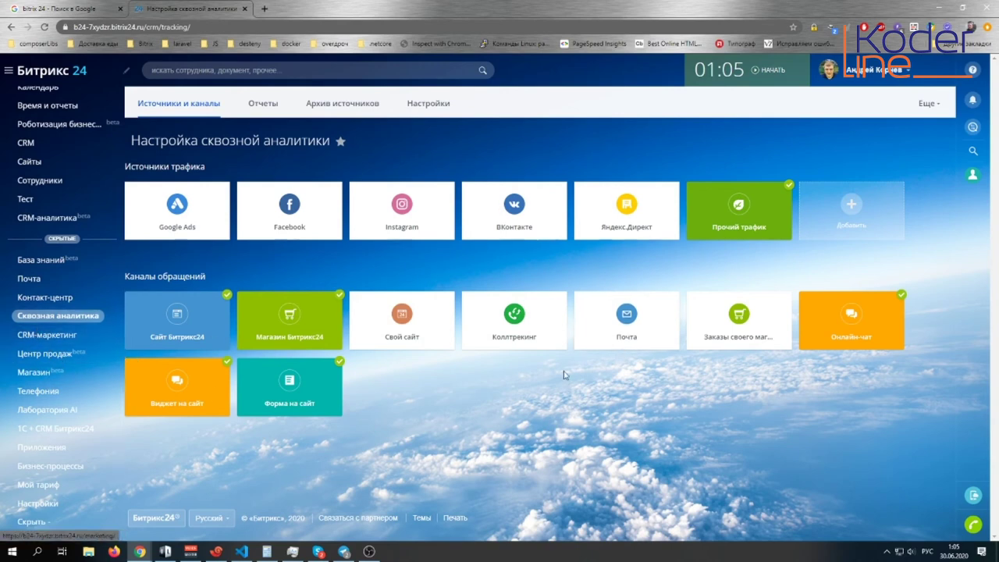
scroll(36, 338, down, 2)
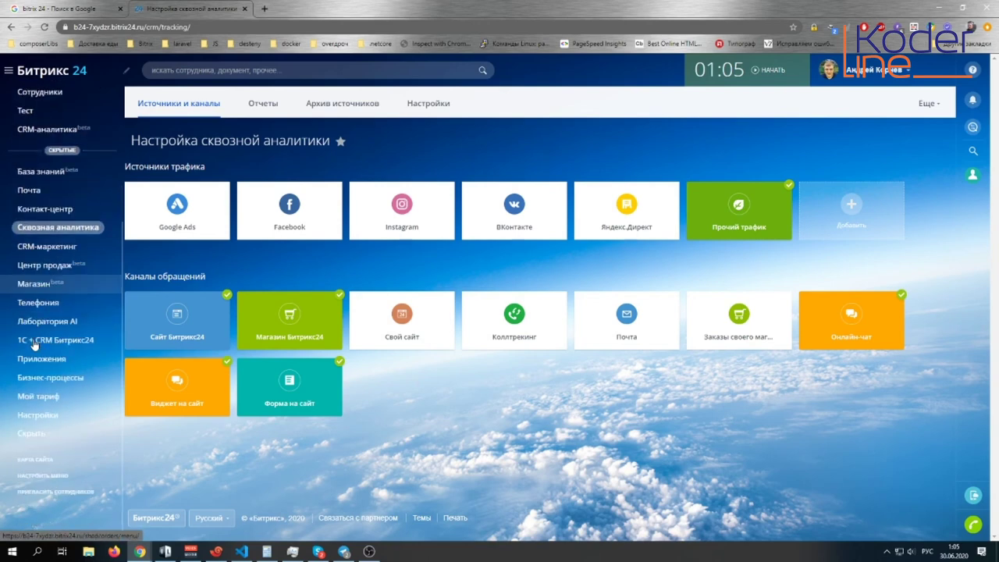
click(56, 271)
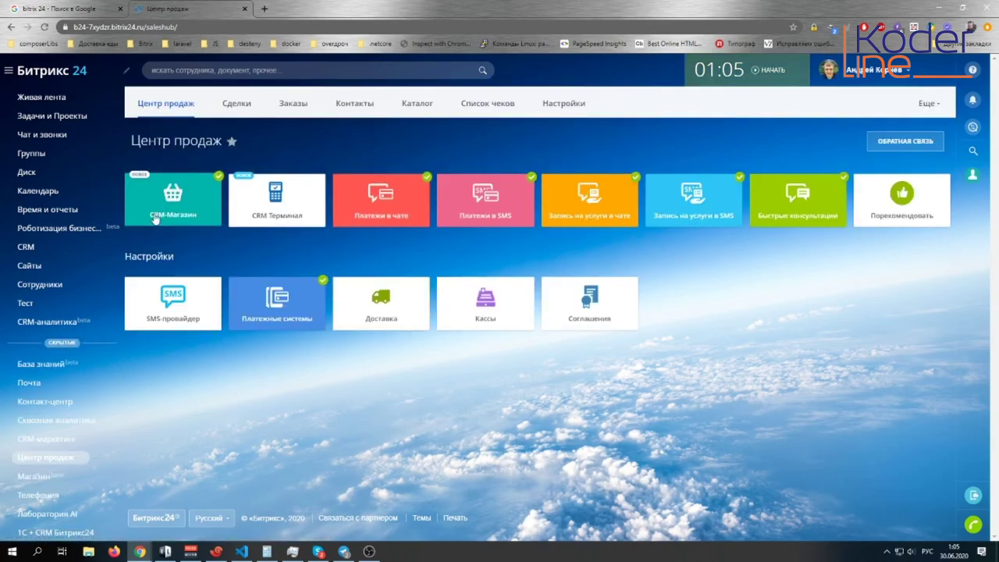
View the Магазин section's orders, its Магазины page and Товарный каталог, and preview the options under Покупатели
scroll(92, 373, down, 2)
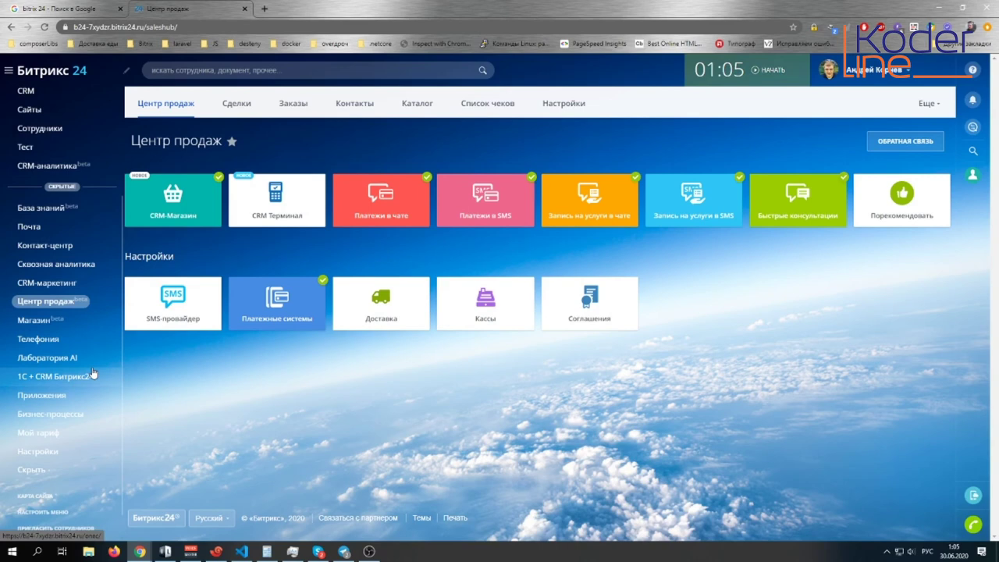
click(85, 332)
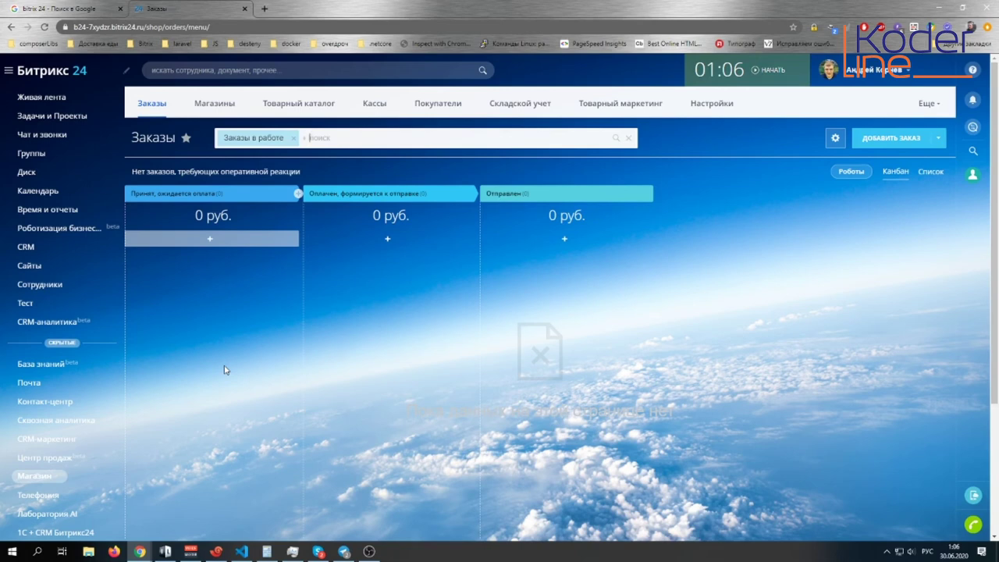
click(219, 103)
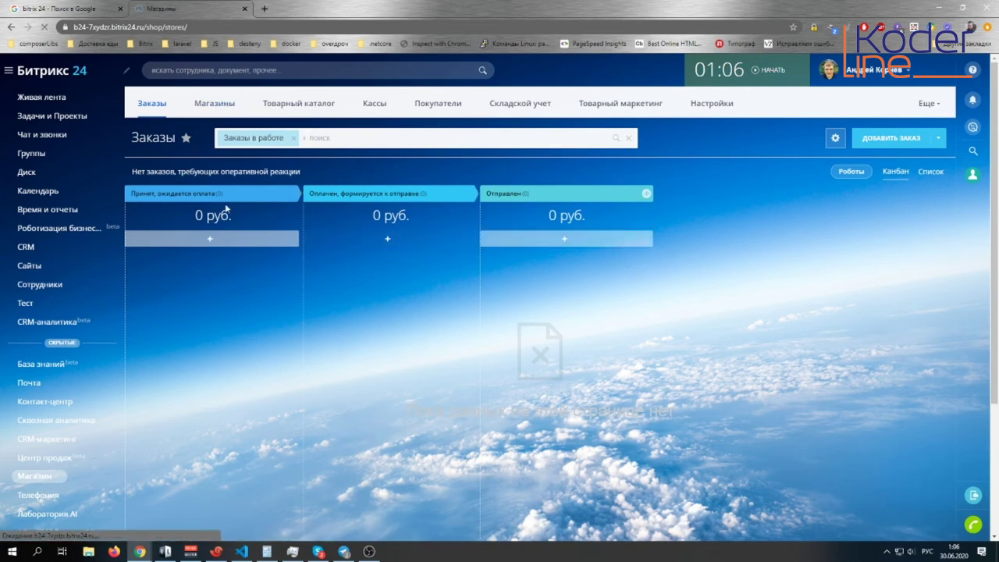
click(316, 102)
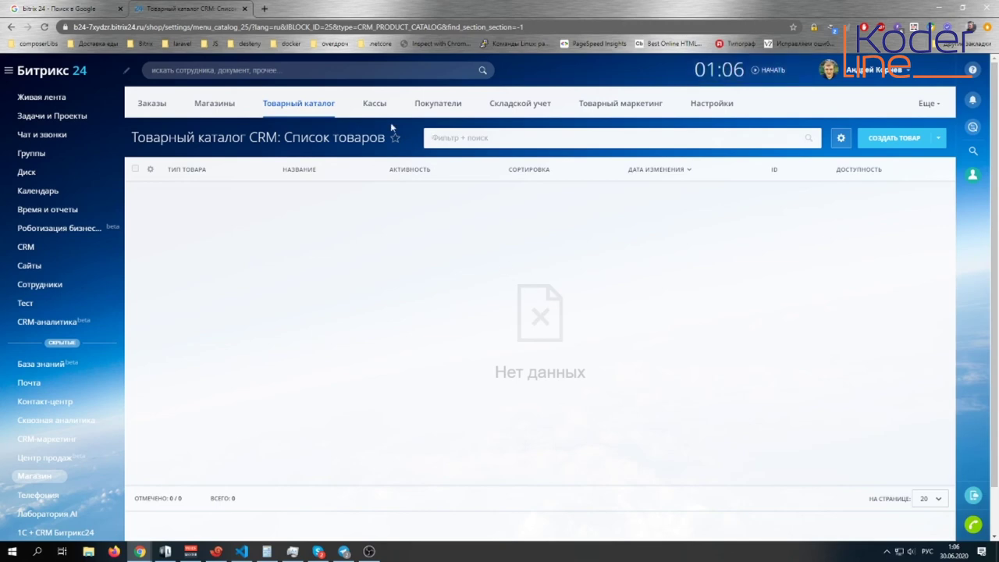
mouse_move(382, 113)
mouse_move(453, 114)
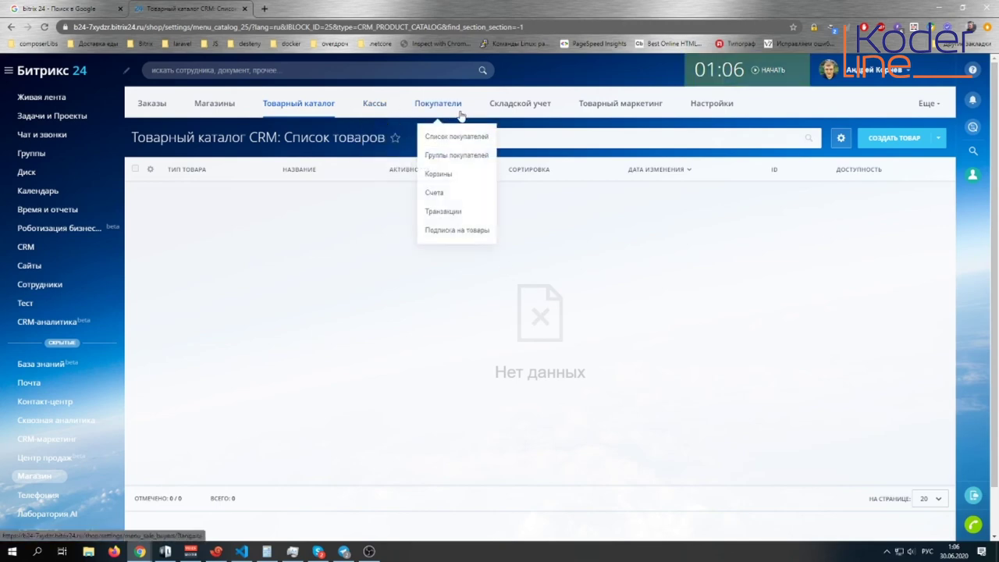
mouse_move(331, 112)
Open the Телефония section and look through its balance, number rental, telephony settings and partner solutions
scroll(710, 303, down, 1)
scroll(62, 408, down, 2)
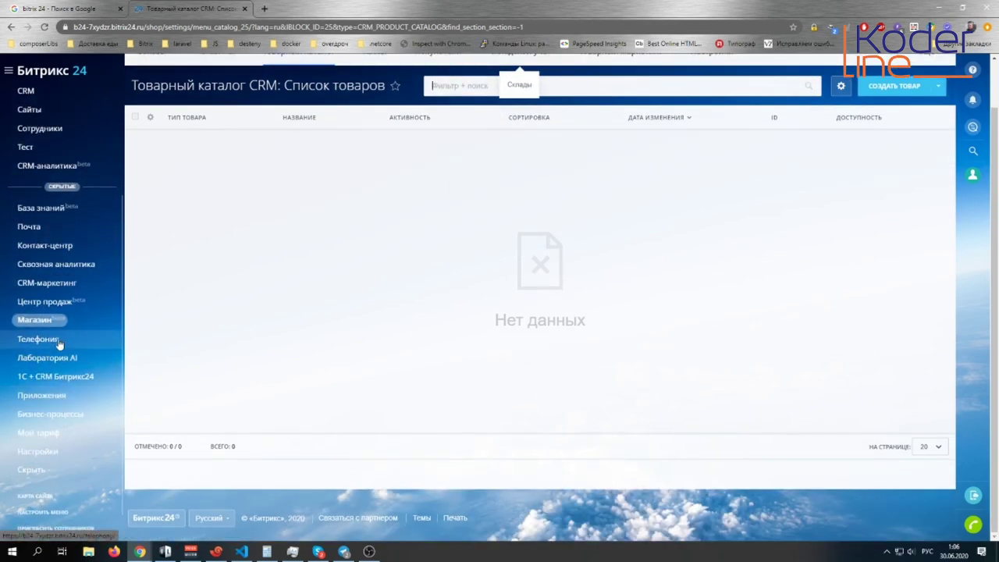
click(60, 343)
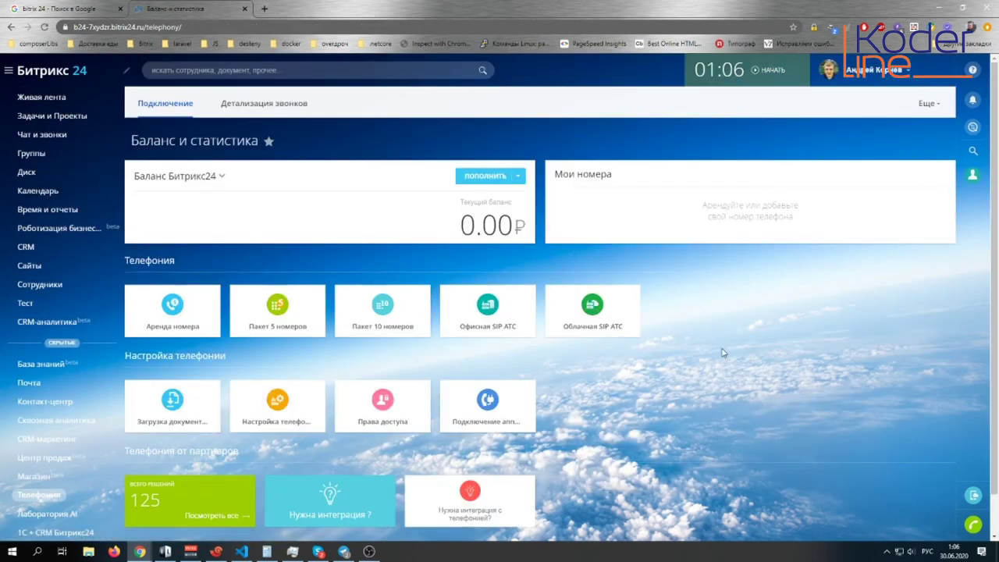
scroll(723, 353, down, 1)
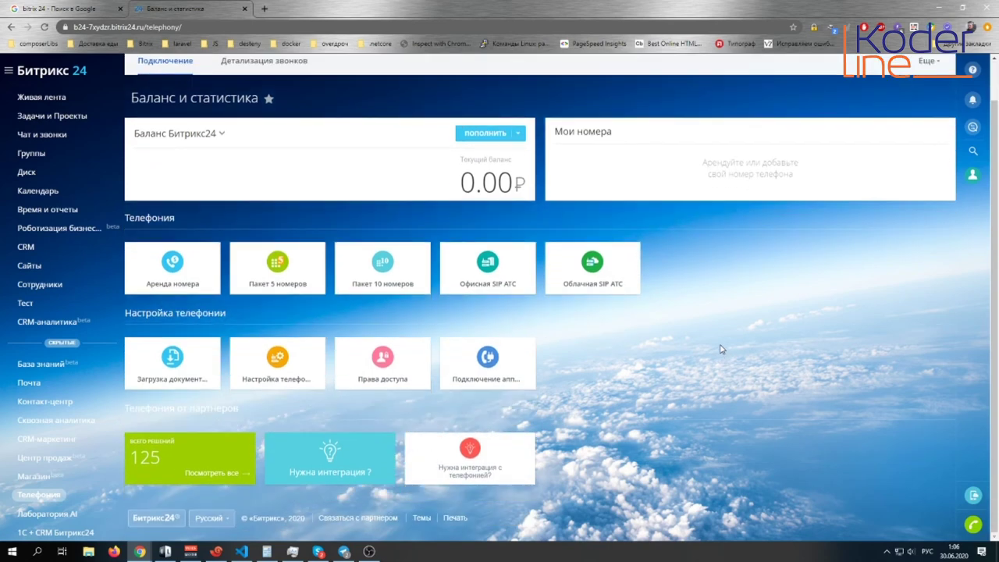
scroll(671, 330, up, 1)
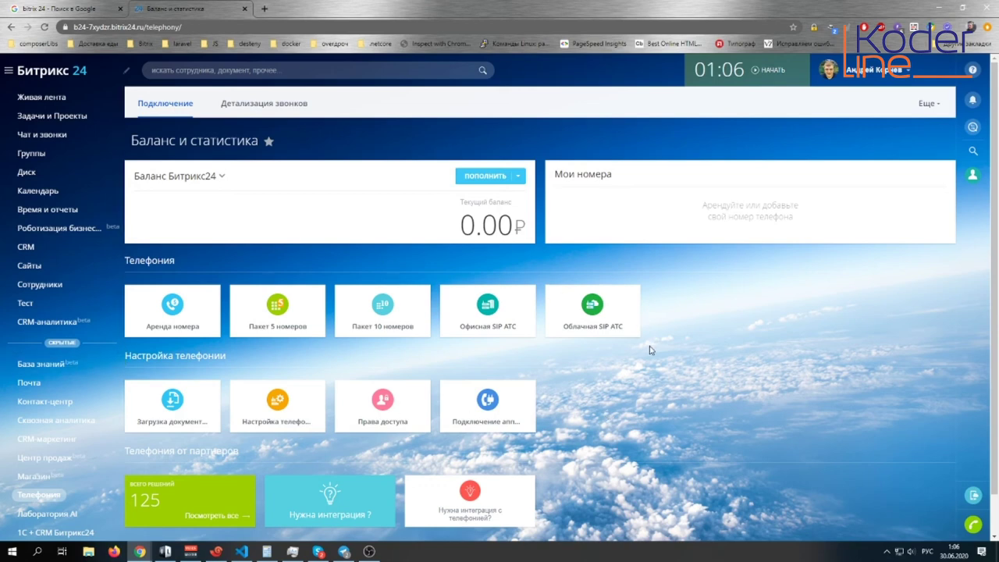
scroll(650, 350, down, 1)
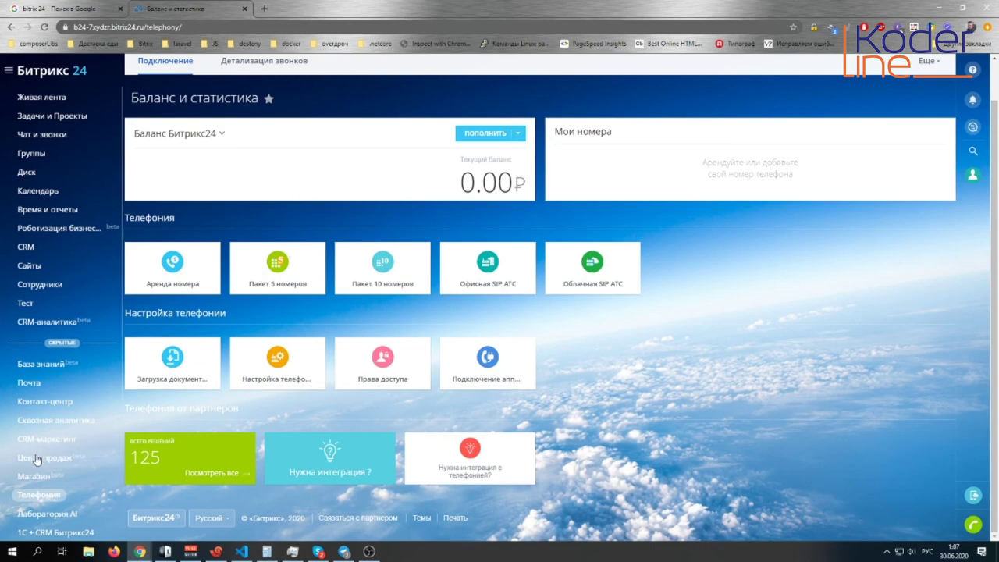
Open the Бизнес-процессы section and view the list of business process tasks
scroll(36, 459, down, 3)
scroll(359, 451, up, 1)
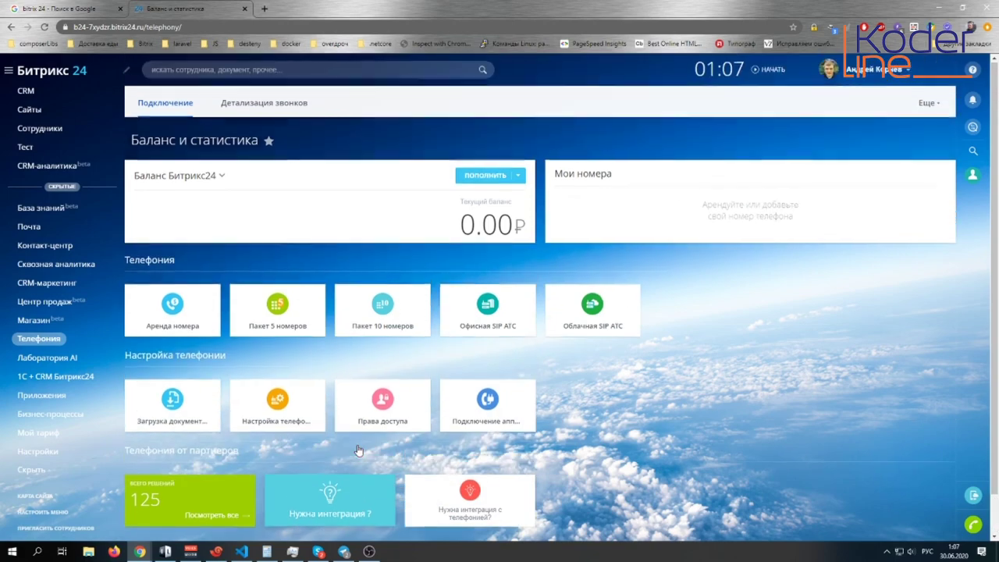
scroll(186, 412, down, 1)
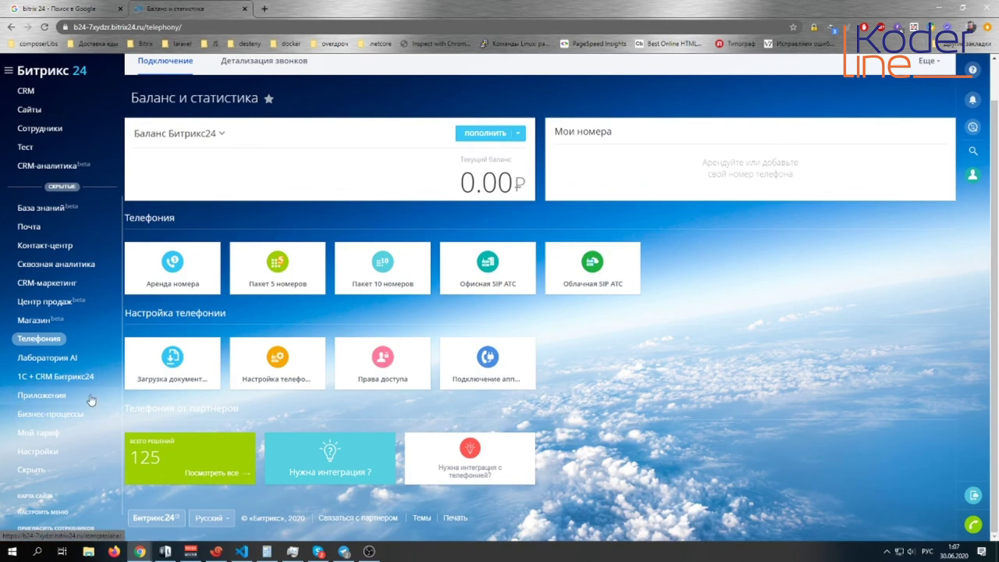
click(71, 415)
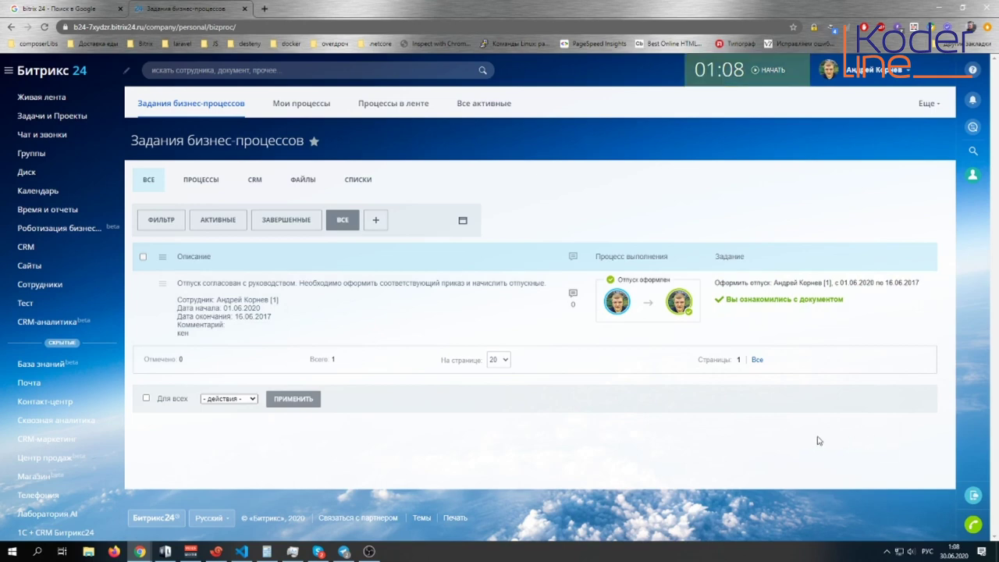
Move the Мой тариф entry below Настройки in the portal's list of hidden sections
scroll(23, 406, down, 5)
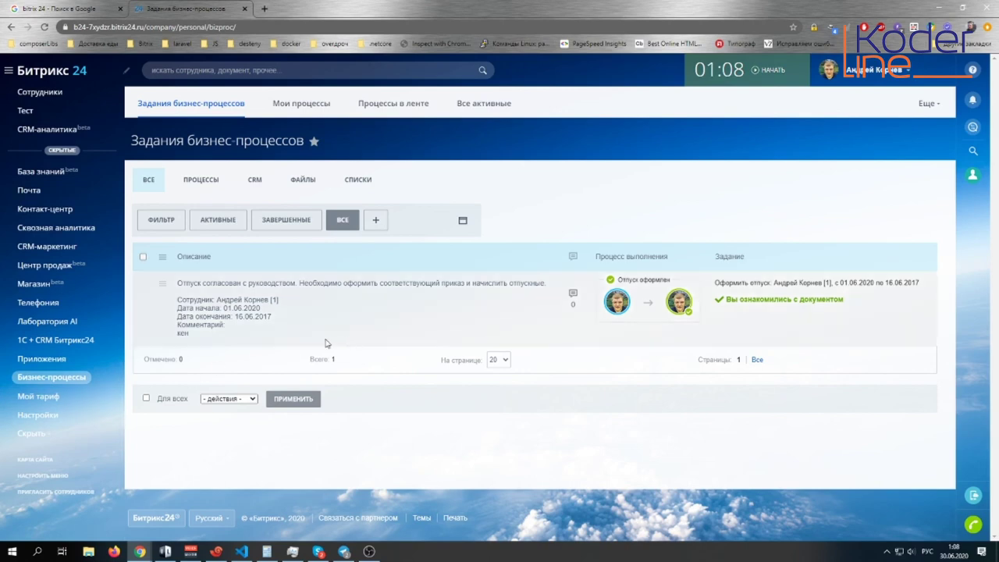
drag(55, 397, 67, 420)
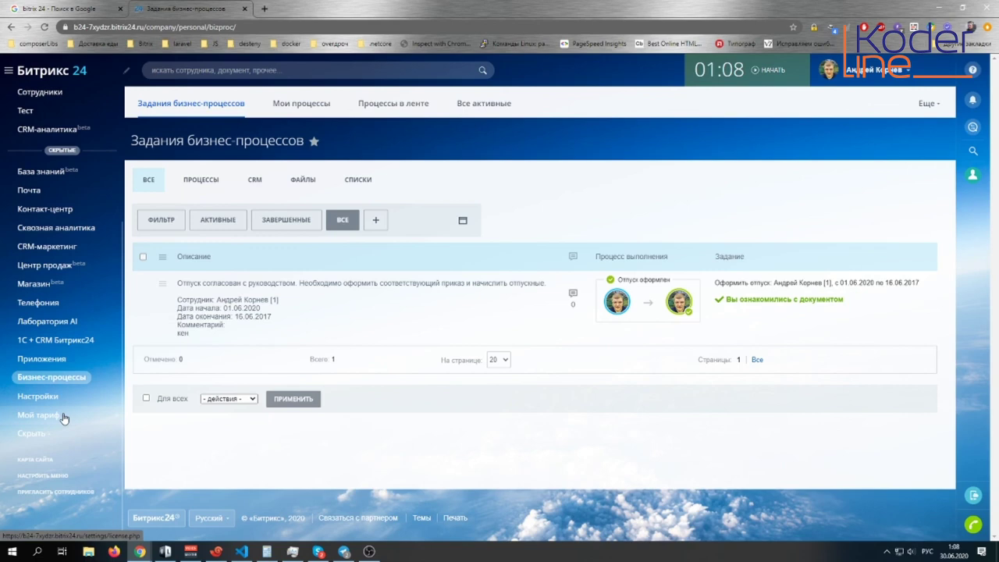
scroll(64, 420, up, 3)
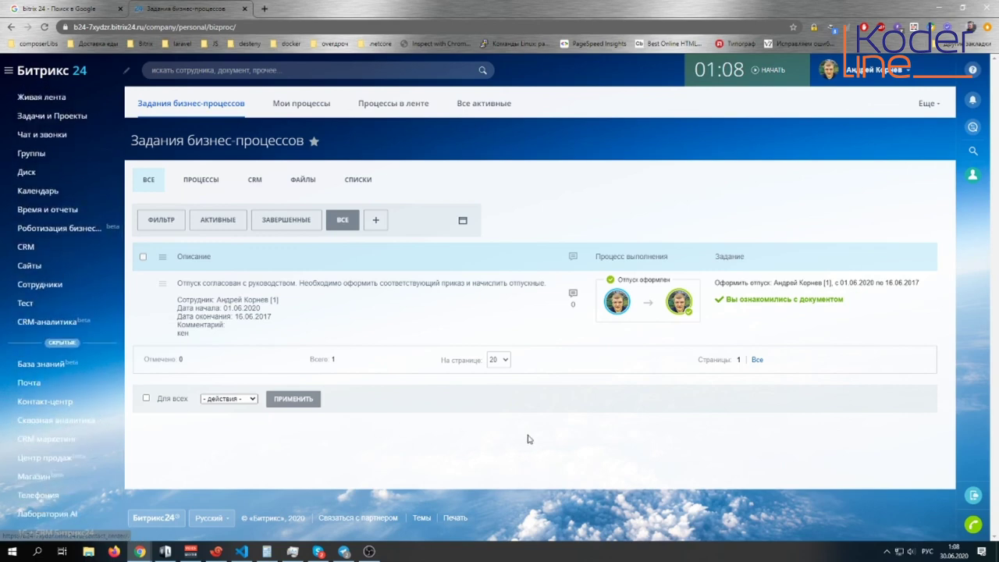